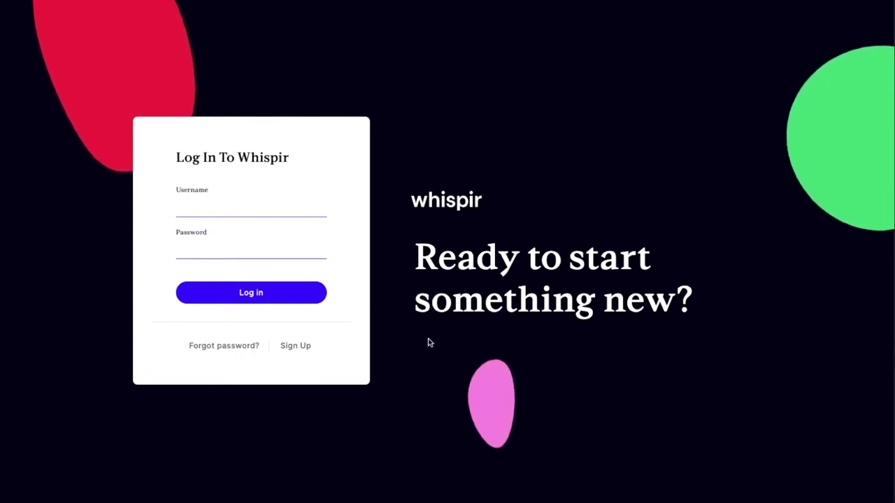
- Sign in to Whispir with the demo account's username and password
{"action": "left_click", "coordinate": [269, 206]}
{"action": "type", "text": "B"}
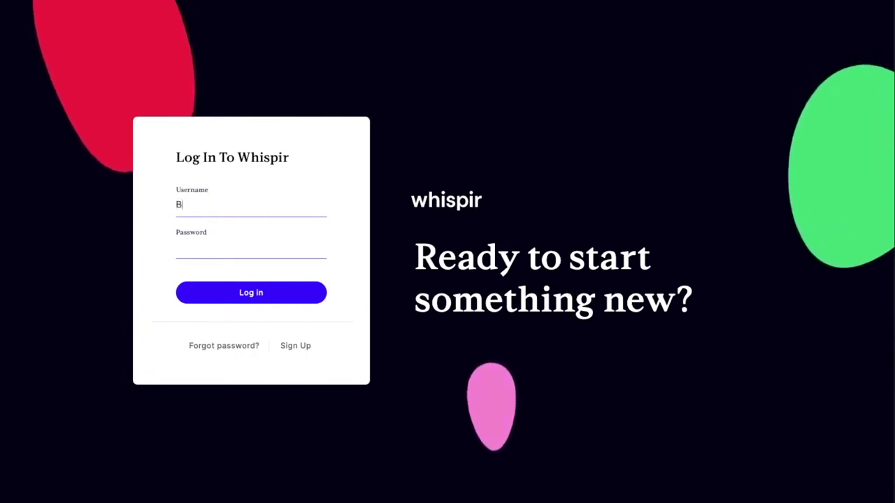
{"action": "type", "text": "rad.demo"}
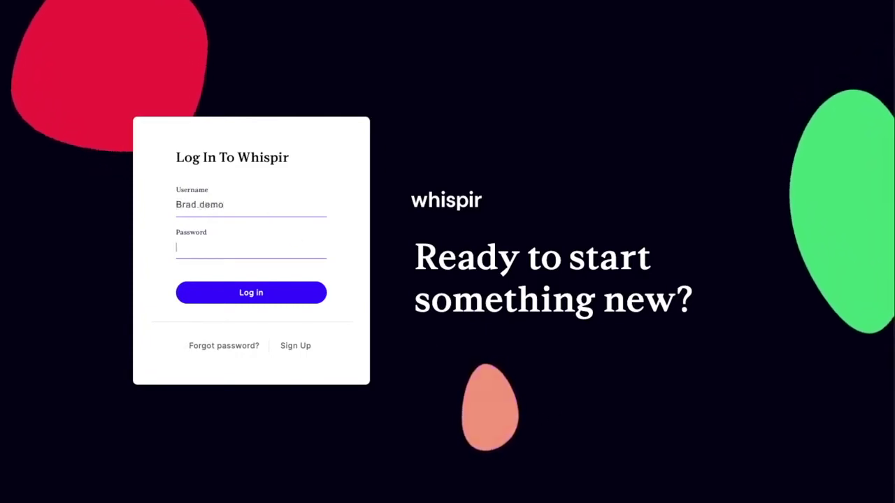
{"action": "key", "text": "Tab"}
{"action": "type", "text": "•••••••••"}
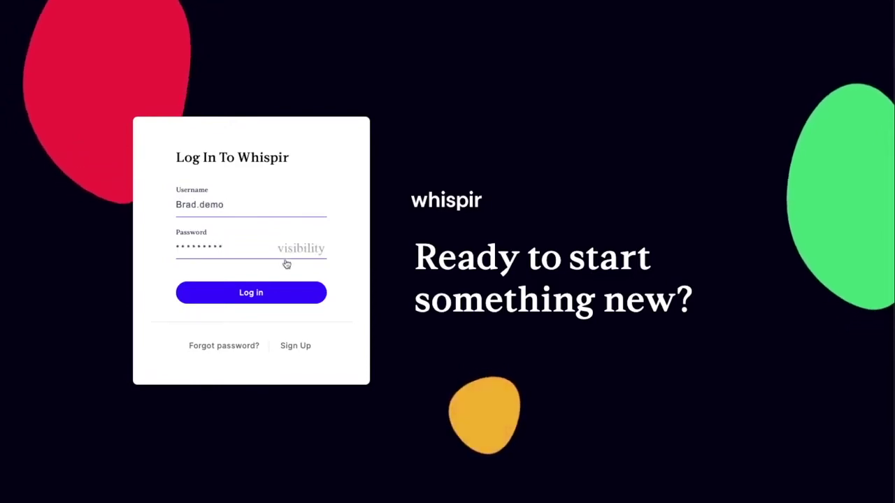
{"action": "left_click", "coordinate": [285, 293]}
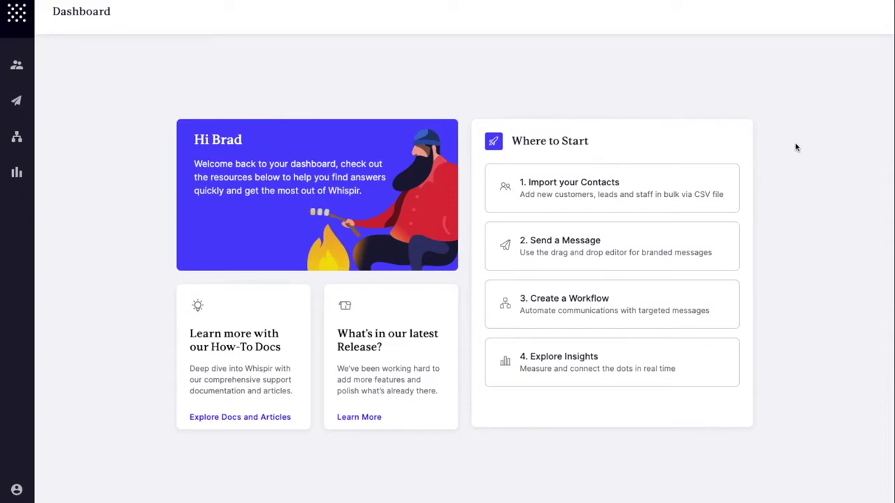
{"action": "left_click", "coordinate": [271, 384]}
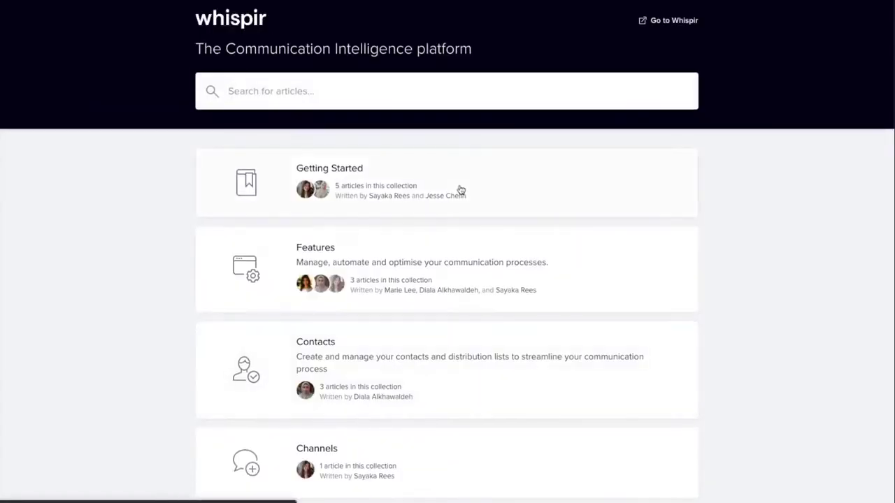
{"action": "scroll", "coordinate": [461, 191], "scroll_direction": "down", "scroll_amount": 3}
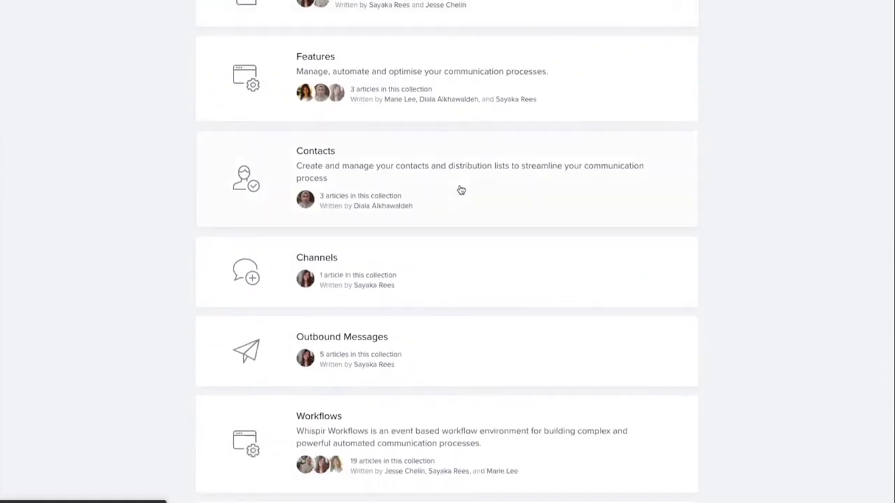
{"action": "scroll", "coordinate": [461, 190], "scroll_direction": "down", "scroll_amount": 3}
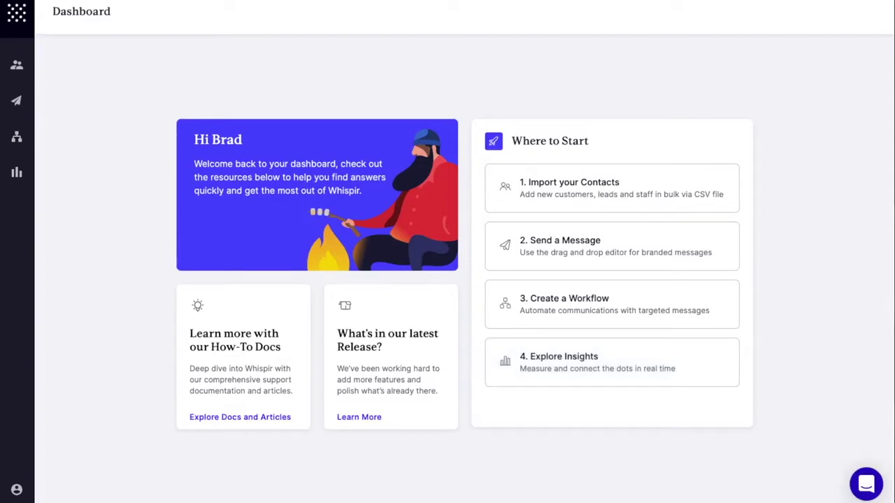
- Import import_demo.csv, accept all column mappings, and return to the full contacts table
{"action": "left_click", "coordinate": [598, 189]}
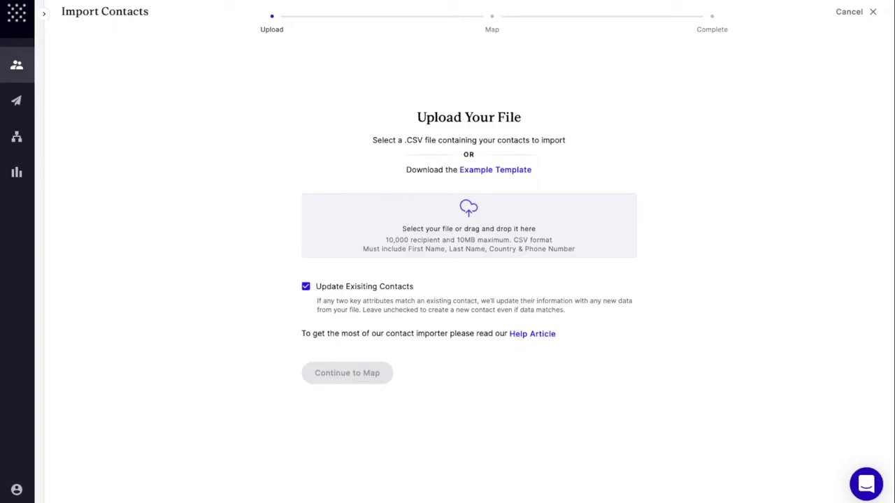
{"action": "left_click_drag", "start_coordinate": [563, 270], "coordinate": [456, 224]}
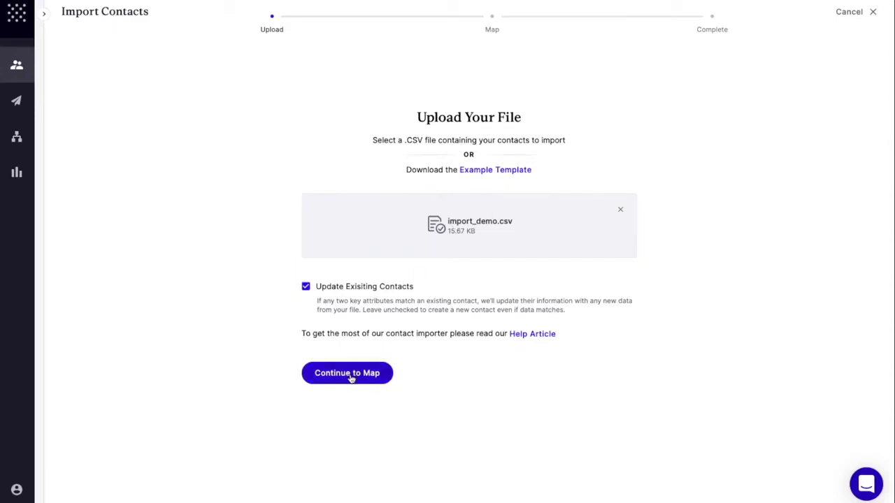
{"action": "left_click", "coordinate": [384, 378]}
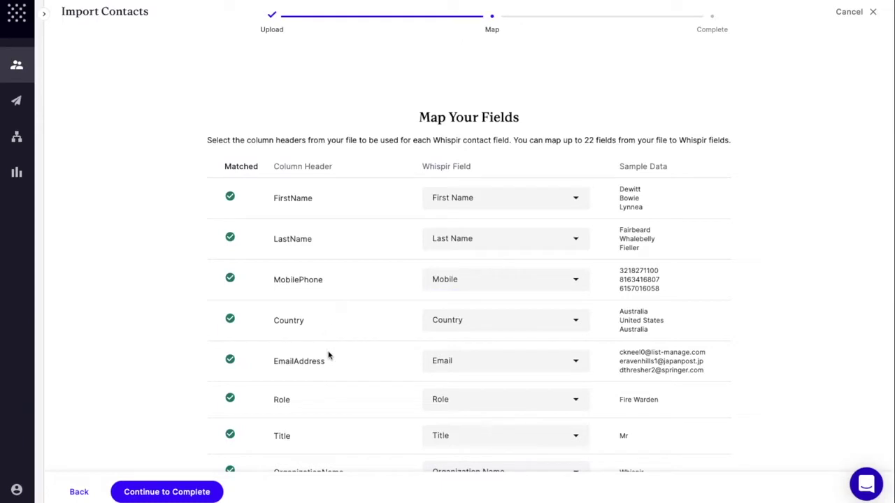
{"action": "scroll", "coordinate": [330, 368], "scroll_direction": "down", "scroll_amount": 4}
{"action": "scroll", "coordinate": [330, 368], "scroll_direction": "down", "scroll_amount": 3}
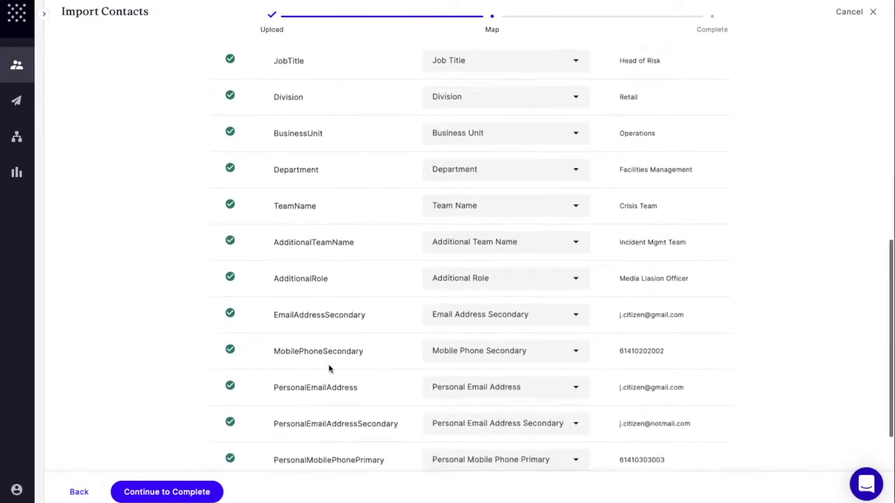
{"action": "left_click", "coordinate": [215, 500]}
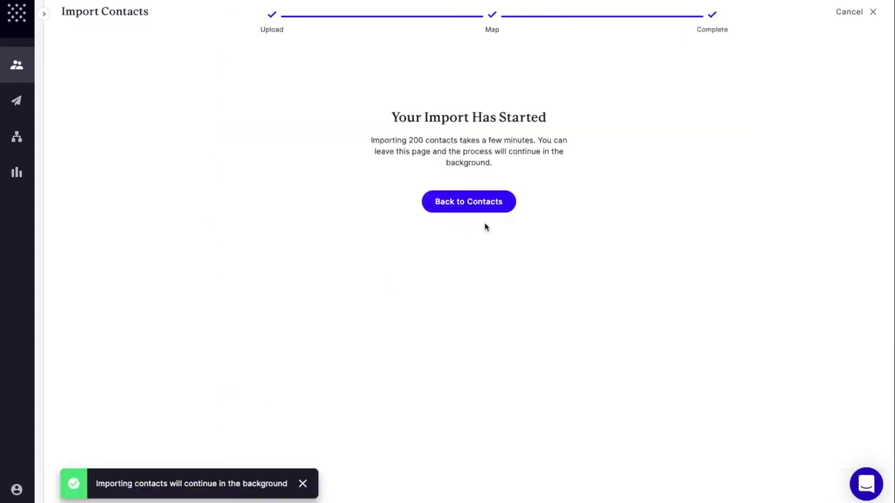
{"action": "left_click", "coordinate": [487, 209]}
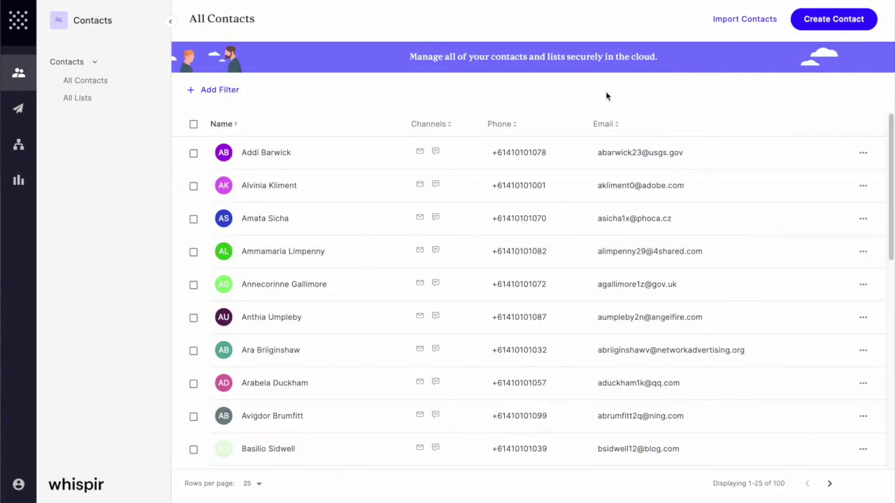
- Change the first contact's phone number to end in 9, save it, and open All Lists
{"action": "left_click", "coordinate": [865, 153]}
{"action": "left_click", "coordinate": [854, 175]}
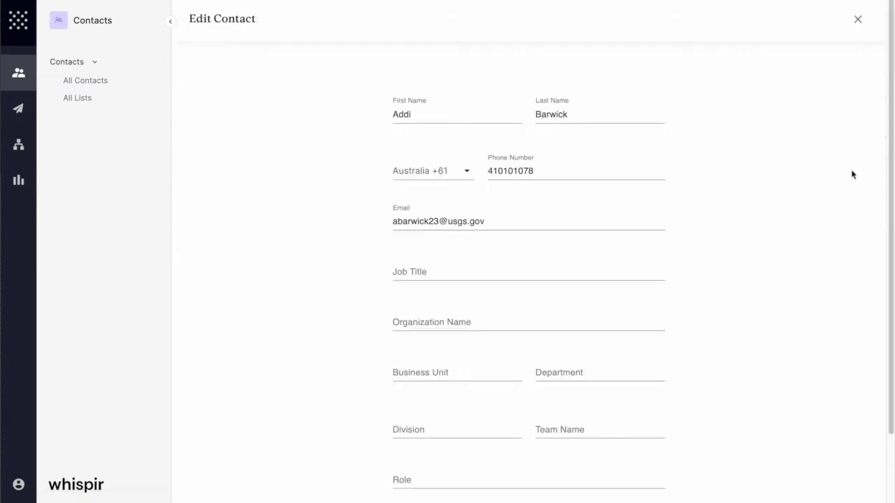
{"action": "left_click", "coordinate": [615, 173]}
{"action": "key", "text": "BackSpace"}
{"action": "type", "text": "9"}
{"action": "scroll", "coordinate": [538, 209], "scroll_direction": "down", "scroll_amount": 2}
{"action": "left_click", "coordinate": [637, 441]}
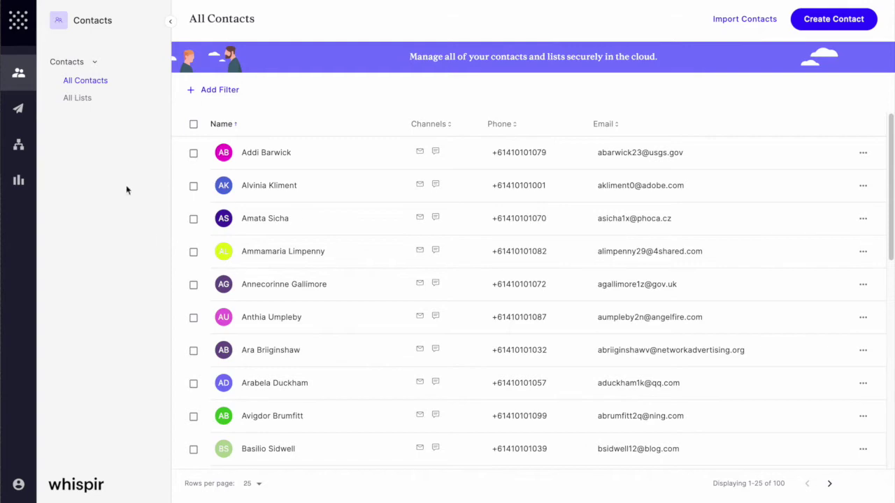
{"action": "left_click", "coordinate": [87, 100]}
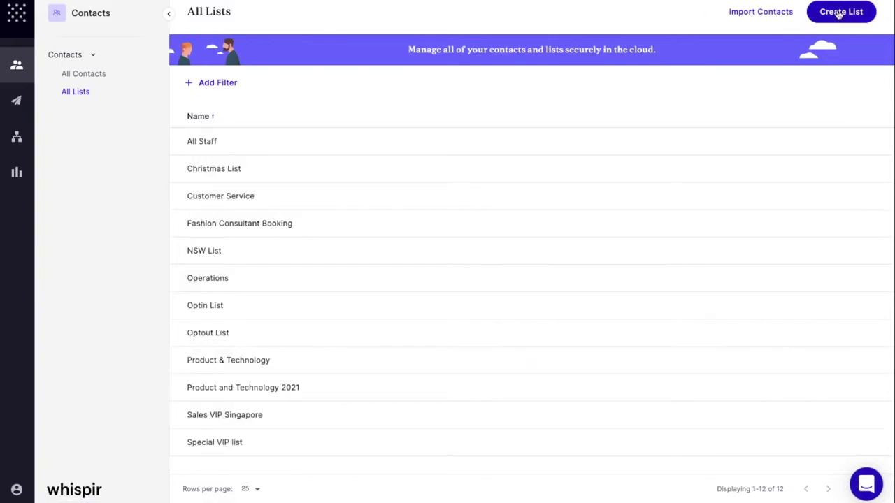
- Create a new contact list named 'Western Australia'
{"action": "left_click", "coordinate": [839, 15]}
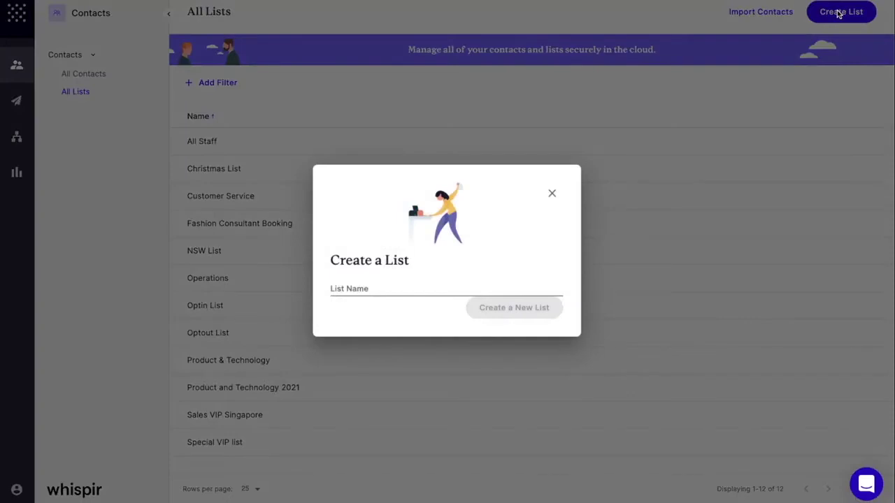
{"action": "left_click", "coordinate": [403, 286]}
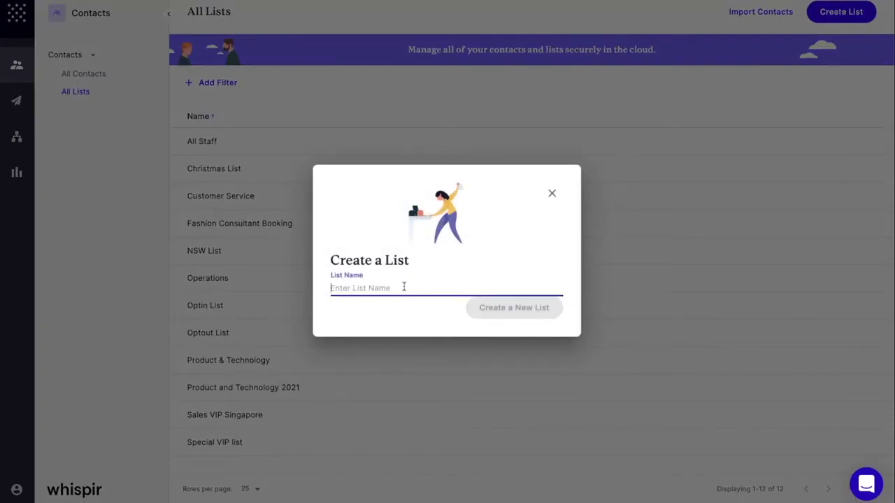
{"action": "type", "text": "Wester"}
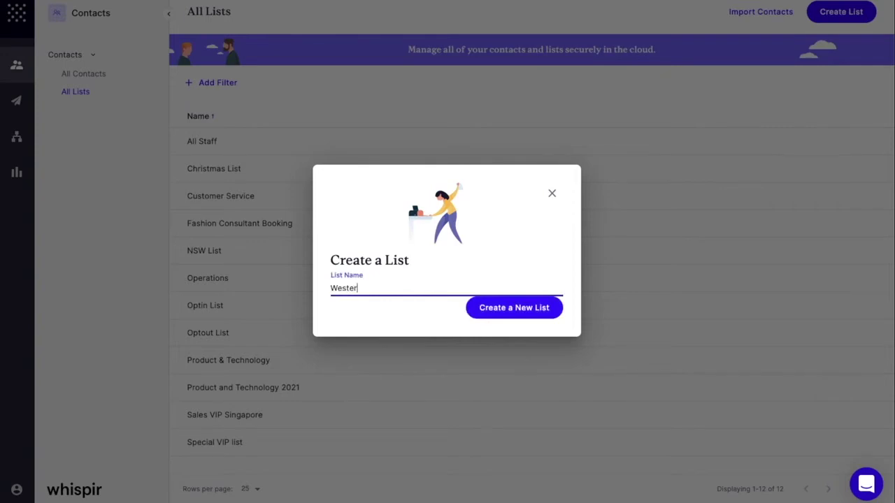
{"action": "type", "text": "n Australia"}
{"action": "left_click", "coordinate": [493, 317]}
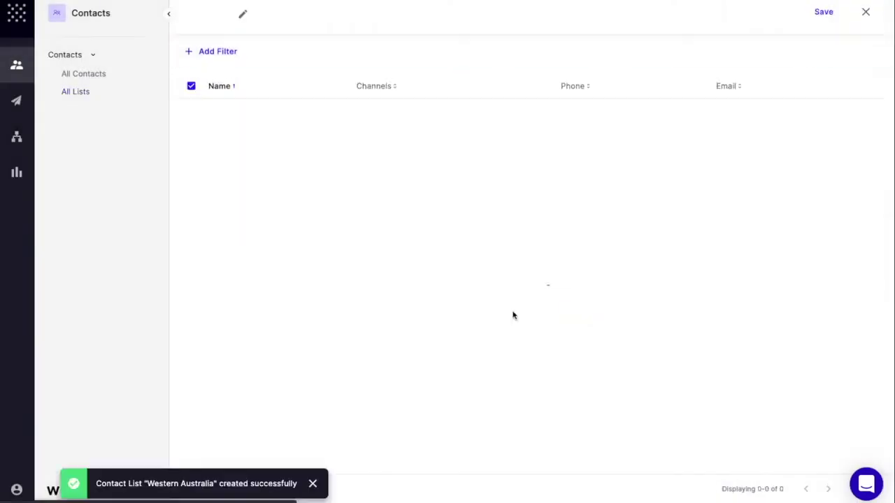
- Add three contacts from the table to Western Australia, then clear the selection
{"action": "left_click", "coordinate": [534, 395]}
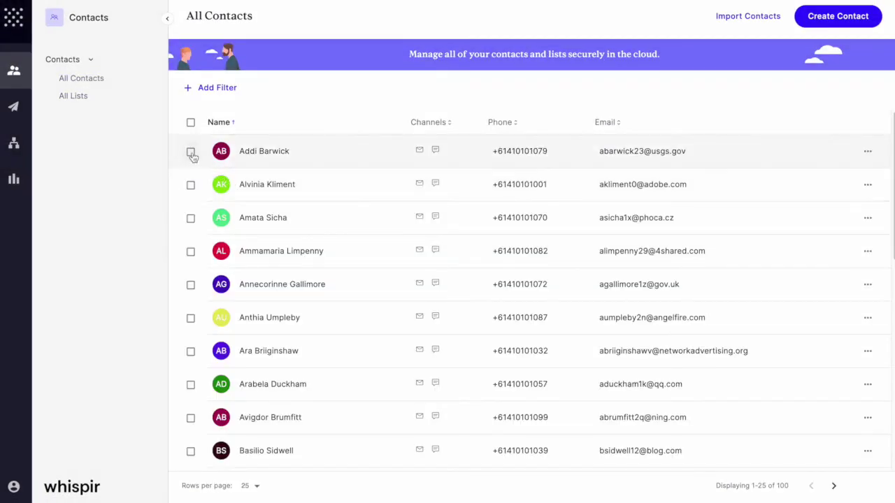
{"action": "left_click", "coordinate": [190, 152]}
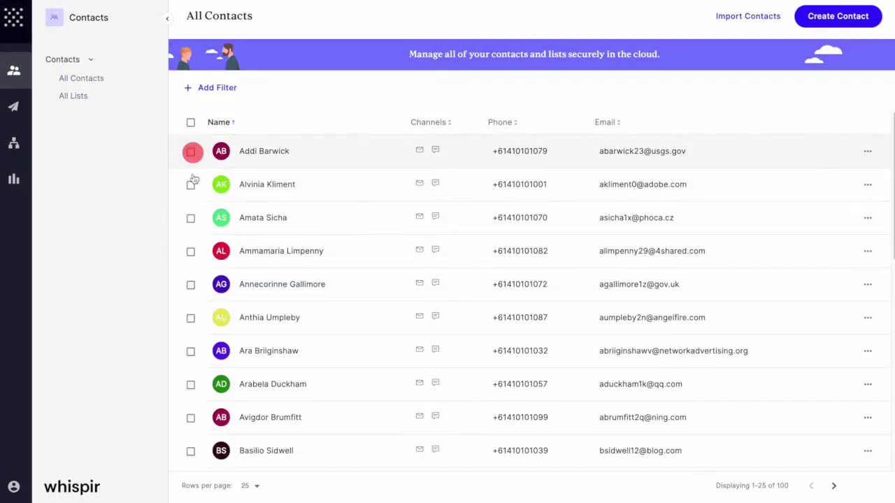
{"action": "left_click", "coordinate": [191, 220]}
{"action": "left_click", "coordinate": [190, 251]}
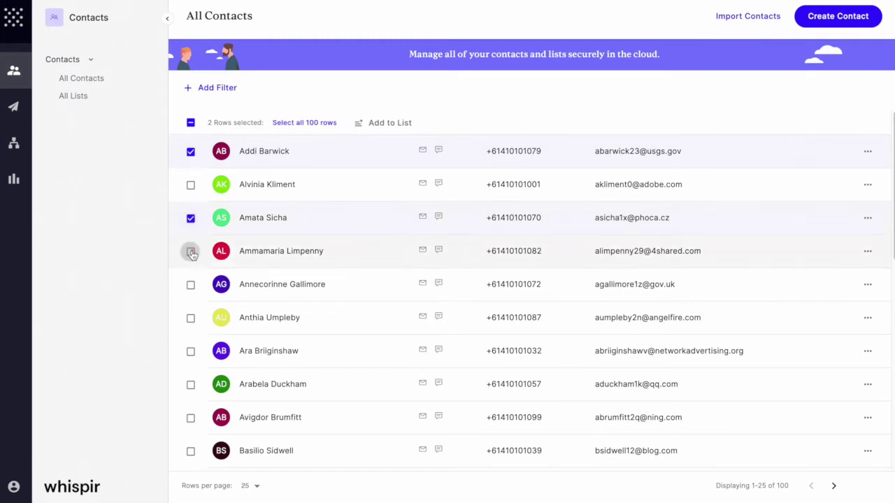
{"action": "left_click", "coordinate": [391, 123]}
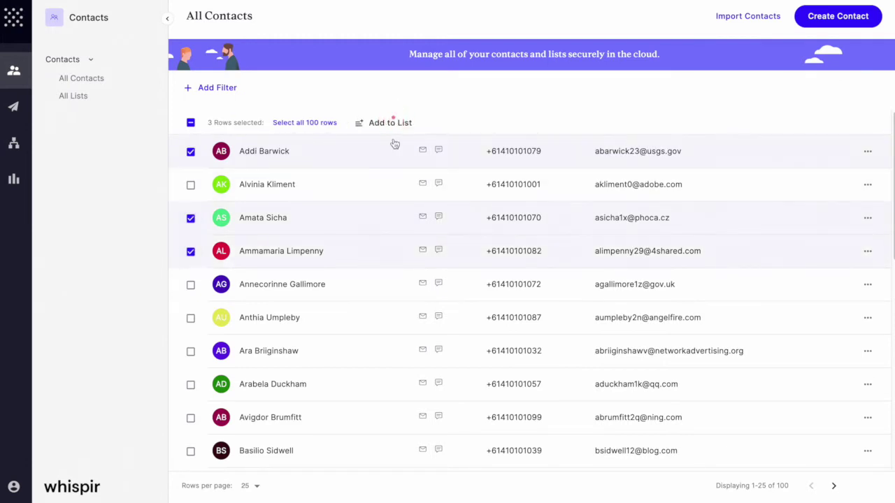
{"action": "left_click", "coordinate": [390, 174]}
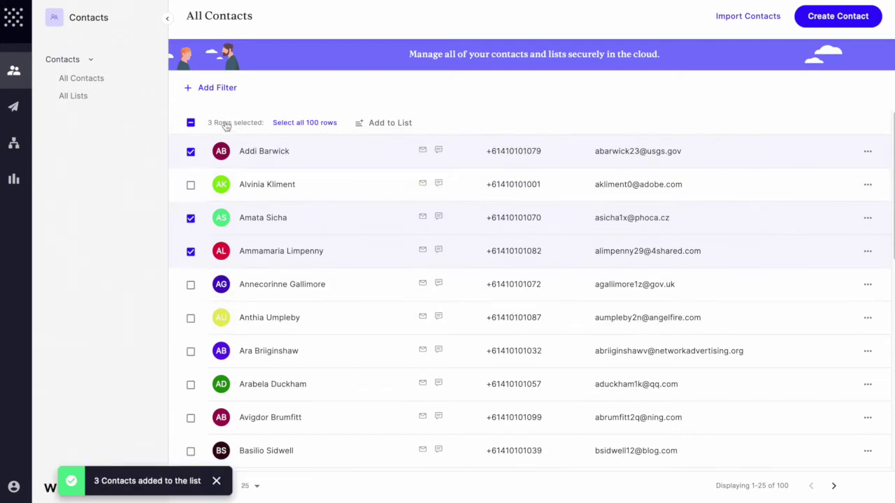
{"action": "left_click", "coordinate": [191, 123]}
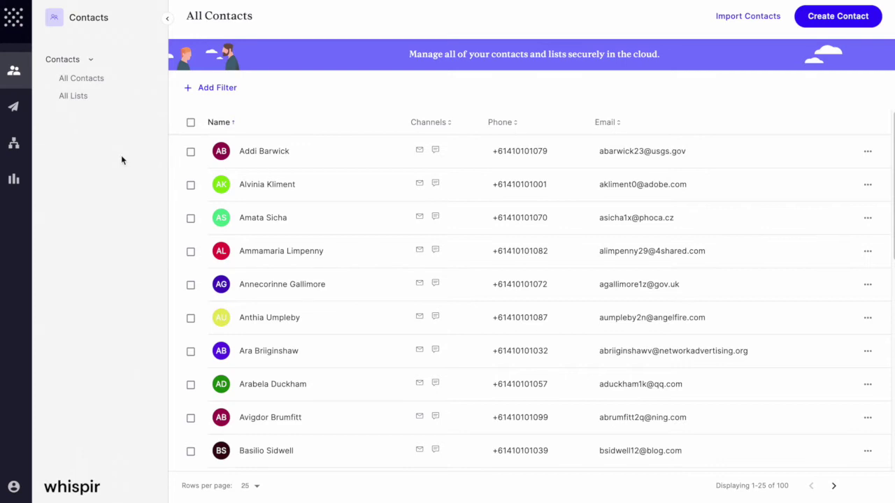
- Start a new message and look through the available recipient lists and contacts
{"action": "left_click", "coordinate": [16, 107]}
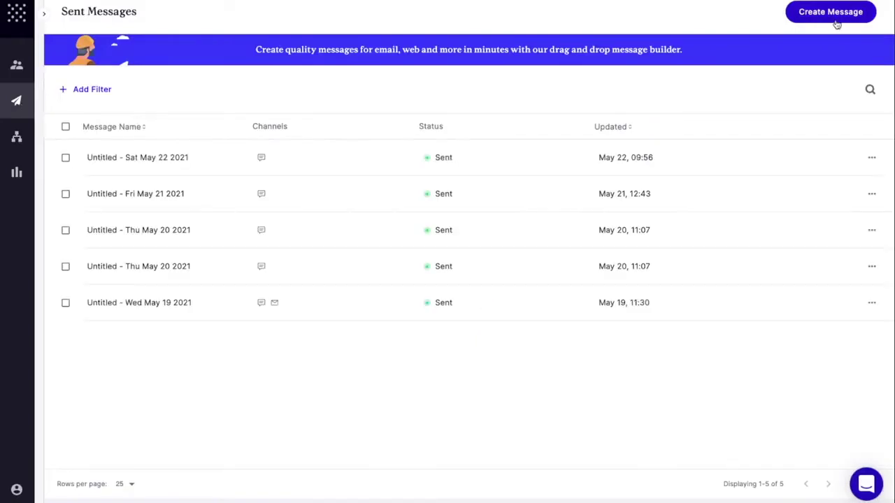
{"action": "left_click", "coordinate": [835, 21]}
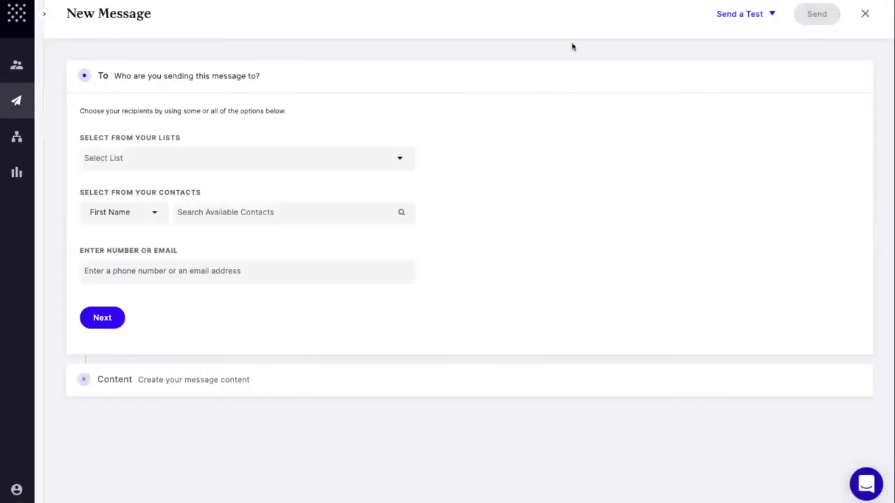
{"action": "left_click", "coordinate": [15, 104]}
{"action": "left_click", "coordinate": [323, 163]}
{"action": "scroll", "coordinate": [315, 228], "scroll_direction": "down", "scroll_amount": 1}
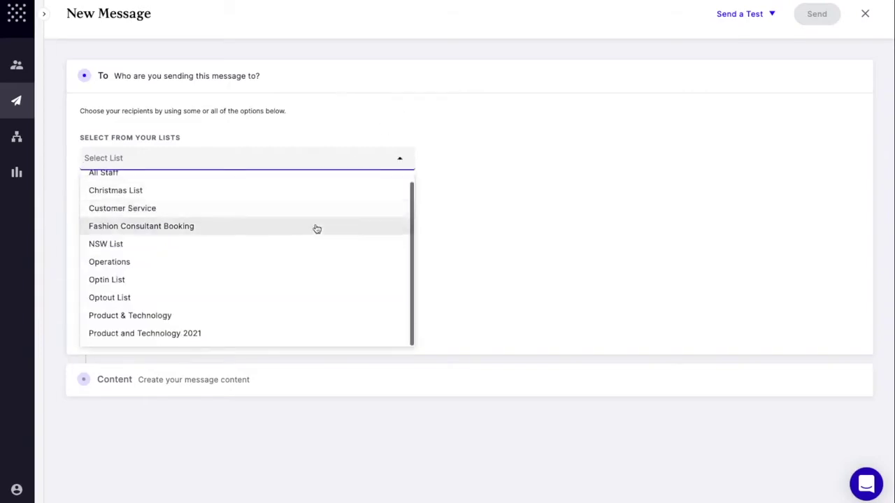
{"action": "left_click", "coordinate": [590, 196]}
{"action": "left_click", "coordinate": [296, 212]}
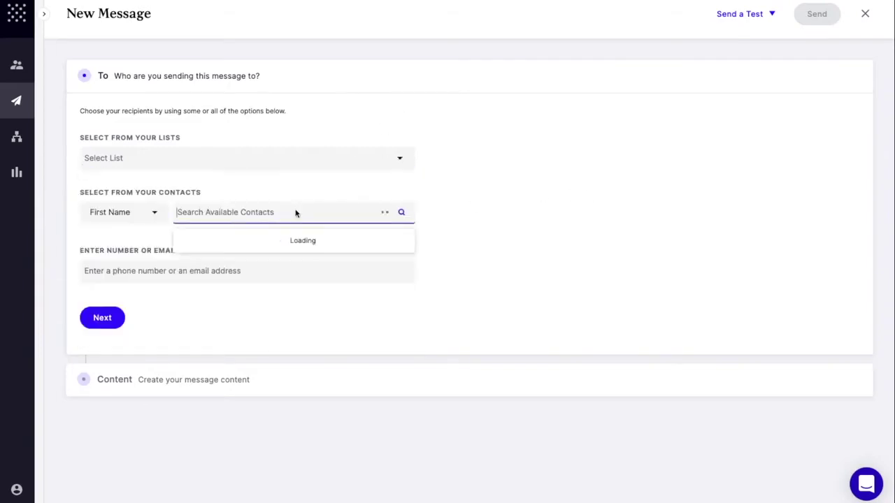
{"action": "left_click", "coordinate": [537, 213]}
- Add the recipient's phone number and continue to the content step
{"action": "left_click", "coordinate": [262, 270]}
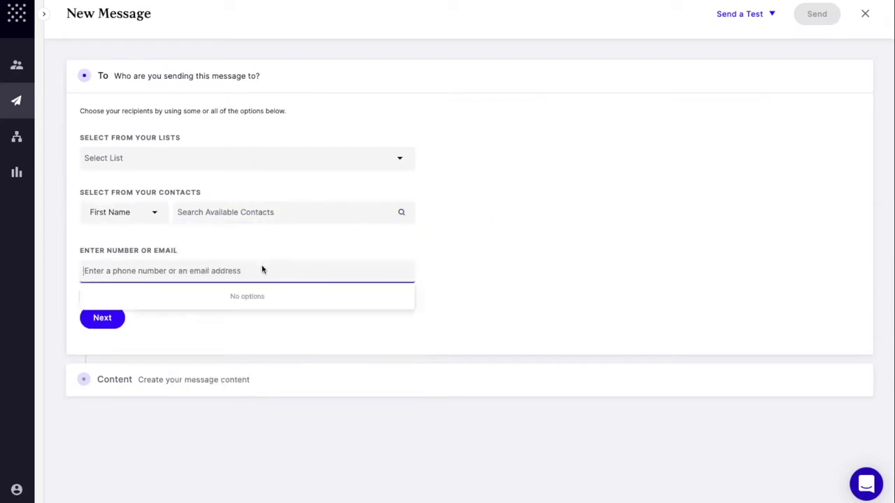
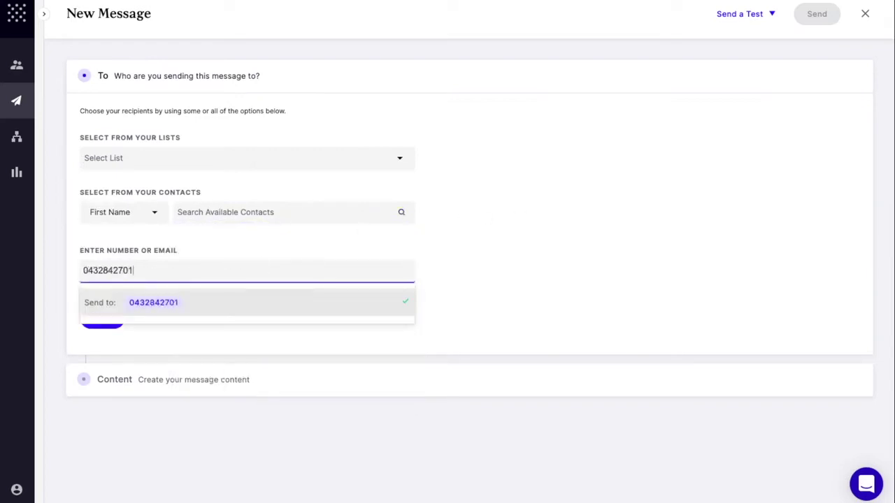
{"action": "key", "text": "Return"}
{"action": "left_click", "coordinate": [117, 317]}
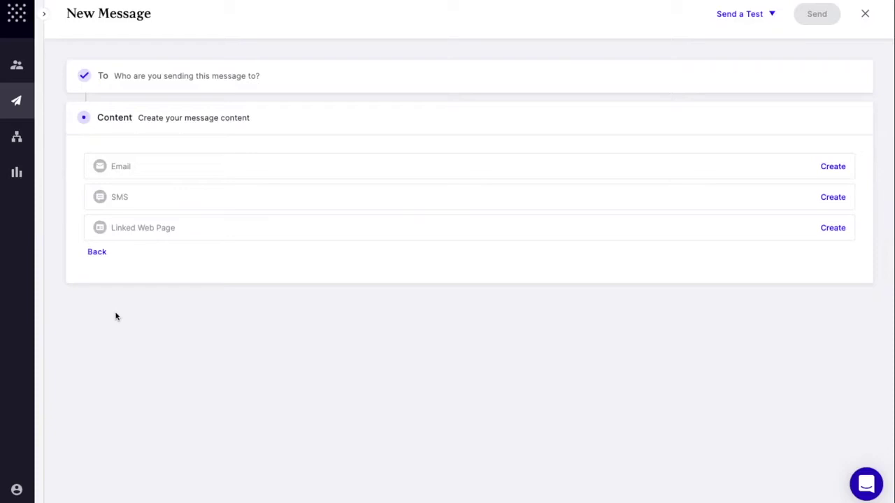
- Open the SMS editor and look through the insertable variables
{"action": "left_click", "coordinate": [833, 198]}
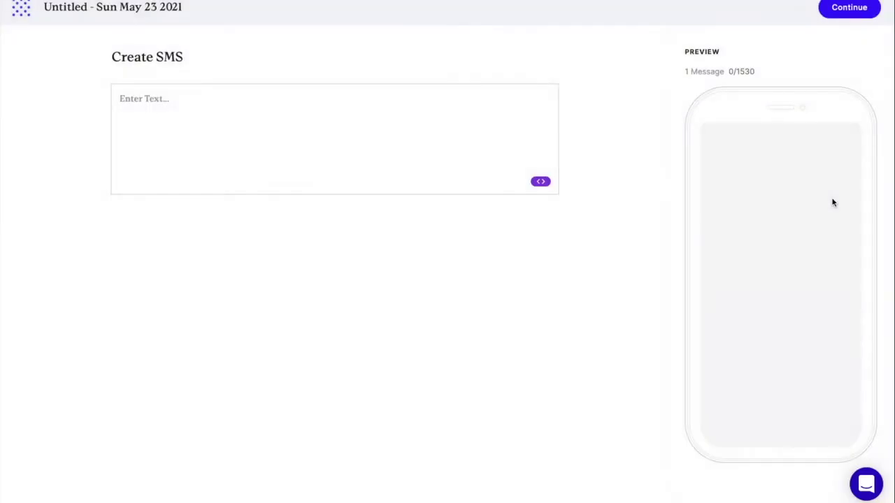
{"action": "left_click", "coordinate": [247, 125]}
{"action": "left_click", "coordinate": [542, 183]}
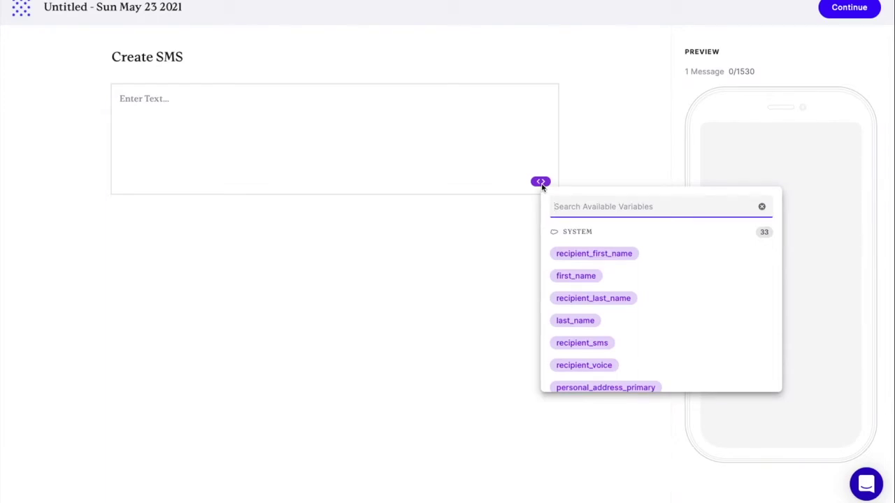
{"action": "left_click", "coordinate": [259, 114]}
- Begin the SMS with 'Hi recipient_first_name it's sender_full_name'
{"action": "type", "text": "Hi"}
{"action": "left_click", "coordinate": [540, 182]}
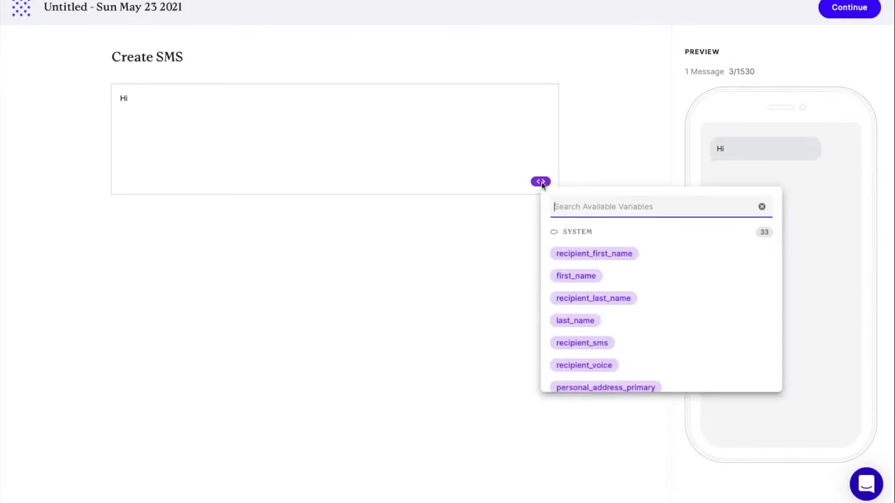
{"action": "left_click", "coordinate": [594, 253]}
{"action": "type", "text": "it's"}
{"action": "left_click", "coordinate": [541, 182]}
{"action": "left_click", "coordinate": [589, 256]}
- Finish with the running-late meeting line, a time variable, and 'I will be at your office shortly.', then save
{"action": "type", "text": ", I wnated "}
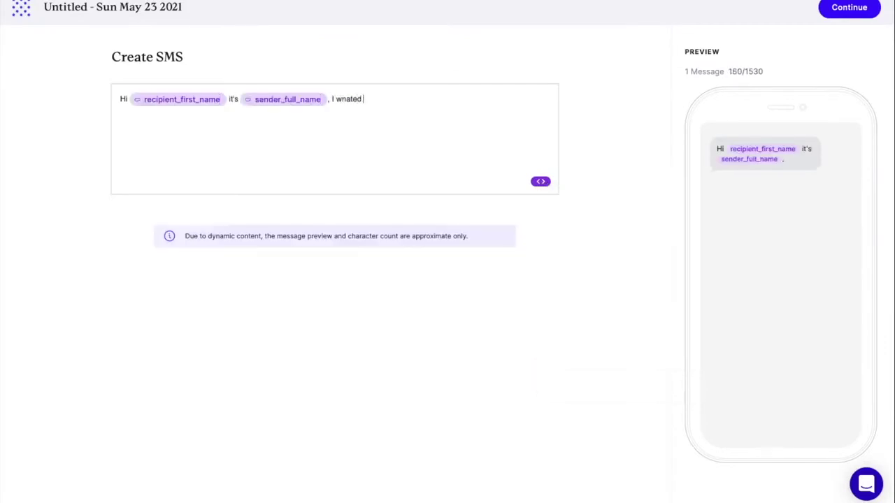
{"action": "type", "text": "to let you know that I'm running late for our meeting at"}
{"action": "left_click", "coordinate": [540, 182]}
{"action": "type", "text": "time"}
{"action": "left_click", "coordinate": [564, 254]}
{"action": "type", "text": ". I will be at your office shortly."}
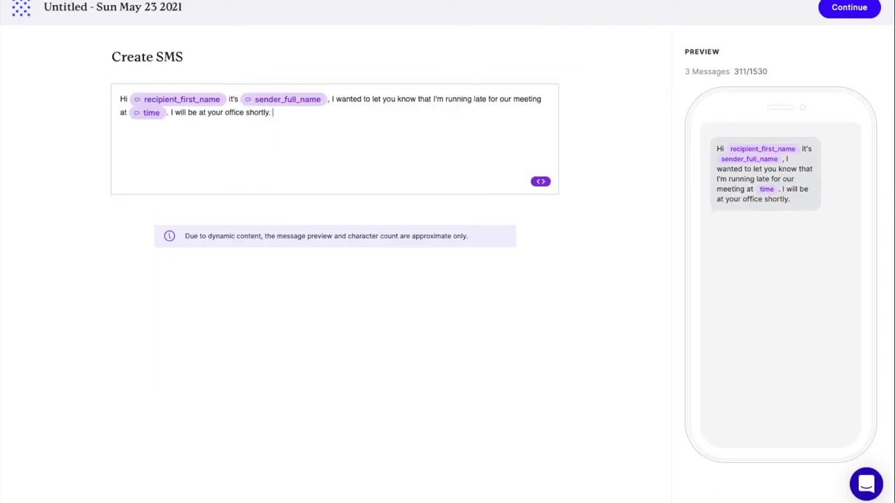
{"action": "left_click", "coordinate": [863, 10]}
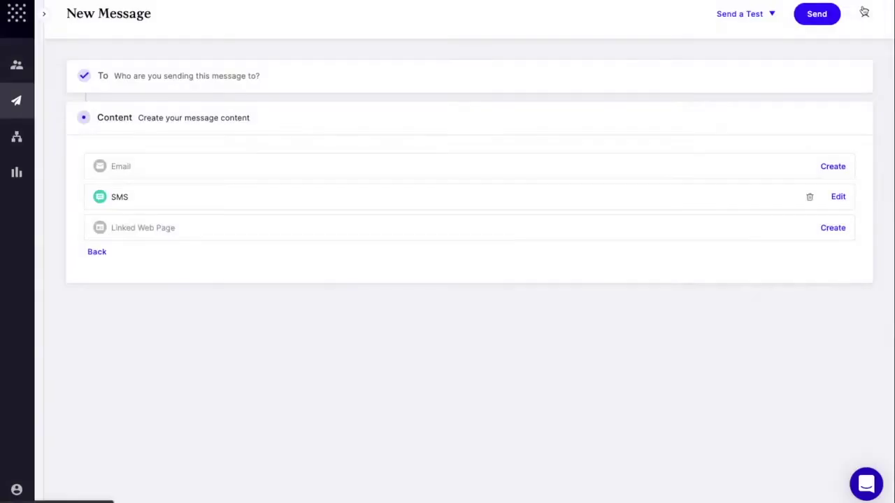
- Send the SMS message immediately with Send Now
{"action": "left_click", "coordinate": [825, 19]}
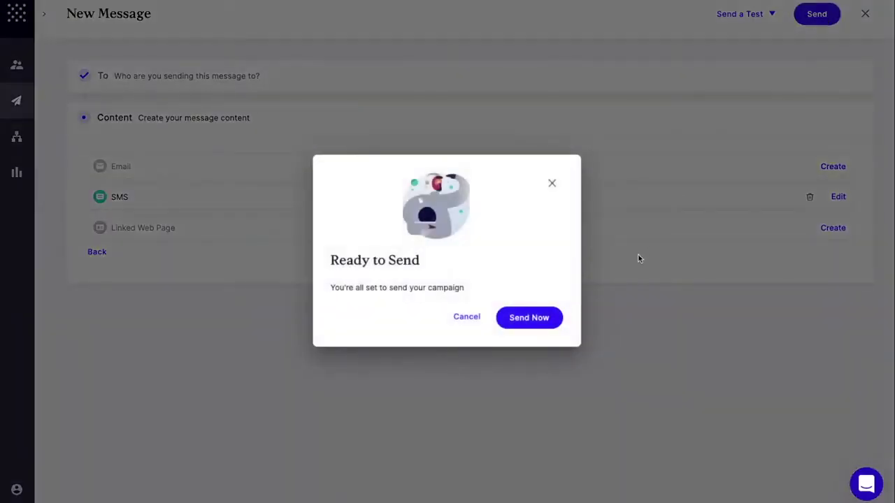
{"action": "left_click", "coordinate": [533, 318]}
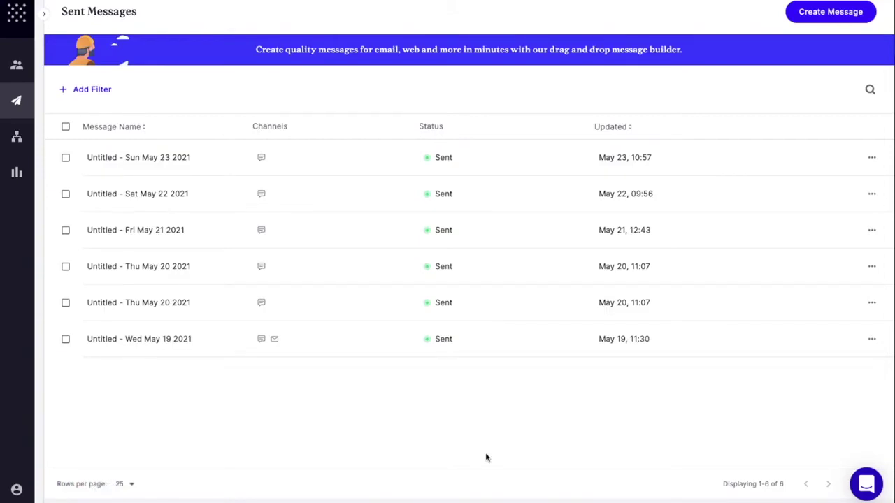
- Start another message addressed to the recipient's phone number and move to content
{"action": "left_click", "coordinate": [825, 20]}
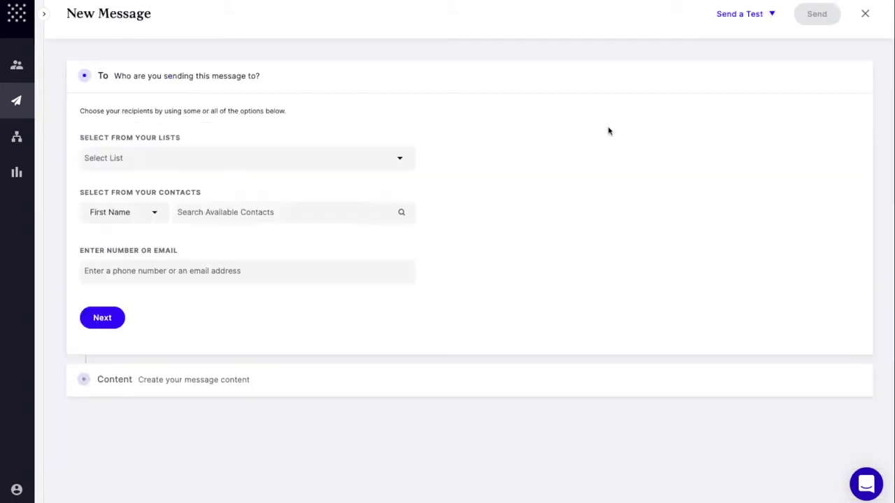
{"action": "left_click", "coordinate": [305, 271]}
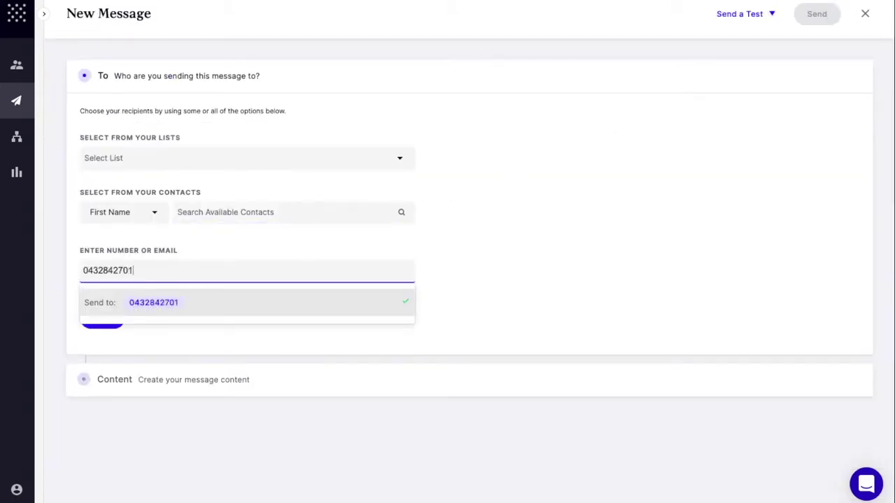
{"action": "key", "text": "Return"}
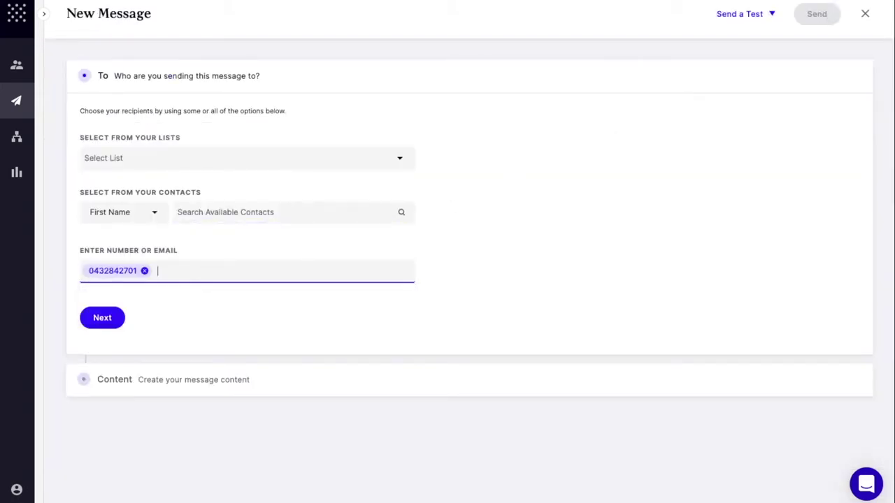
{"action": "left_click", "coordinate": [114, 323]}
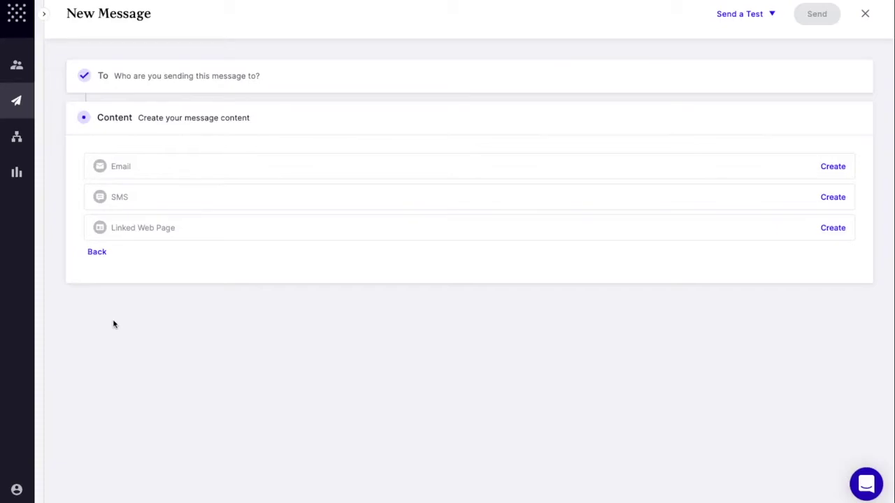
- Write and save the SMS 'Hi recipient_first_name we have this great event coming up soon. Take a look here. web_link'
{"action": "left_click", "coordinate": [288, 197]}
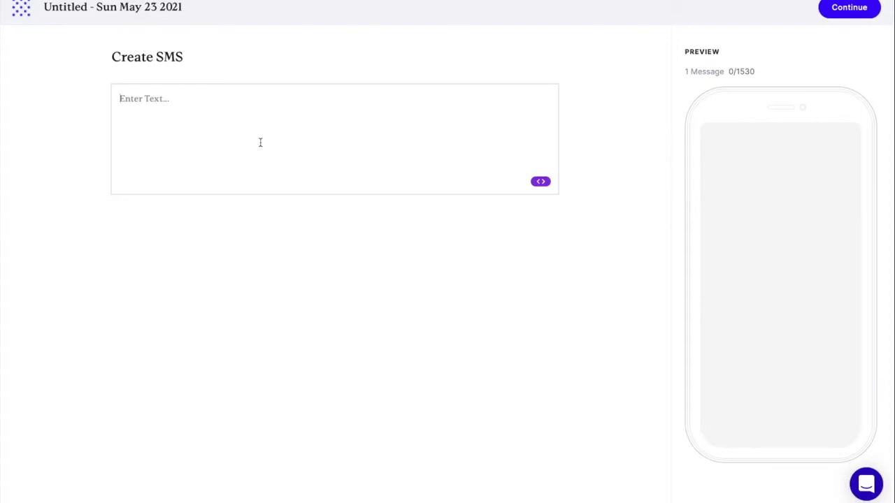
{"action": "type", "text": "Hi"}
{"action": "left_click", "coordinate": [540, 182]}
{"action": "left_click", "coordinate": [589, 250]}
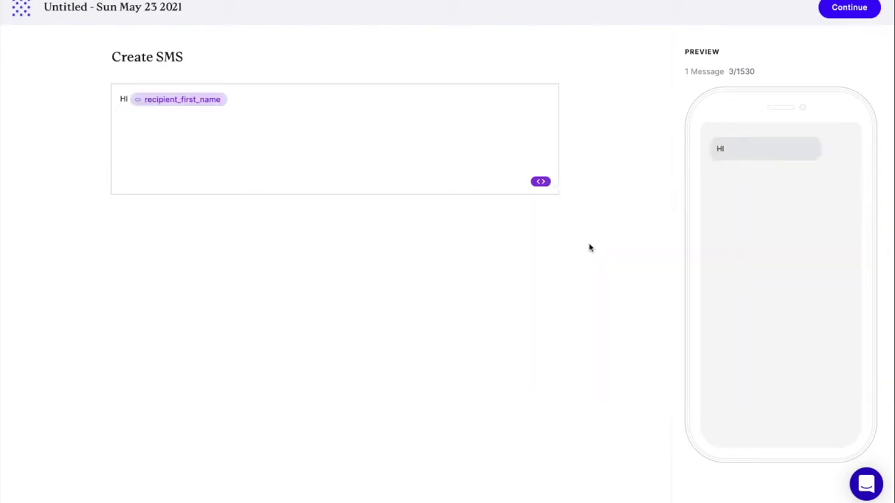
{"action": "type", "text": "we have this great event coming up soon. Take a look here."}
{"action": "left_click", "coordinate": [541, 182]}
{"action": "type", "text": "web"}
{"action": "left_click", "coordinate": [573, 253]}
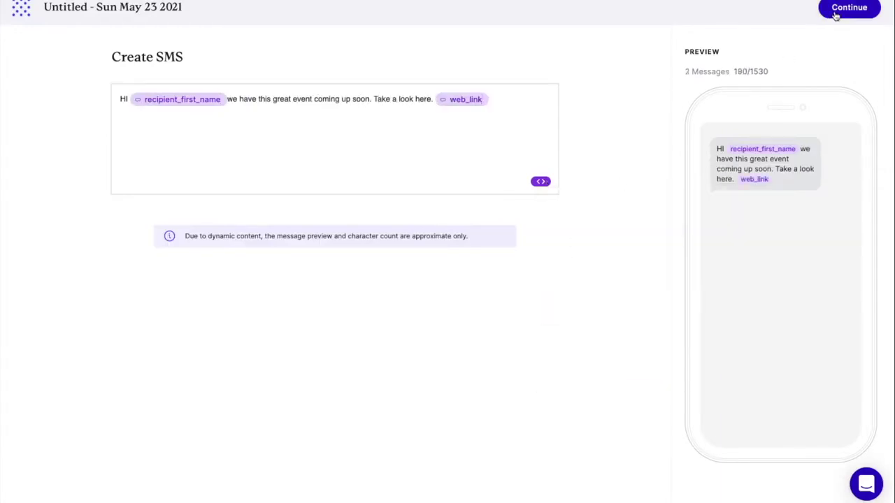
{"action": "left_click", "coordinate": [836, 14]}
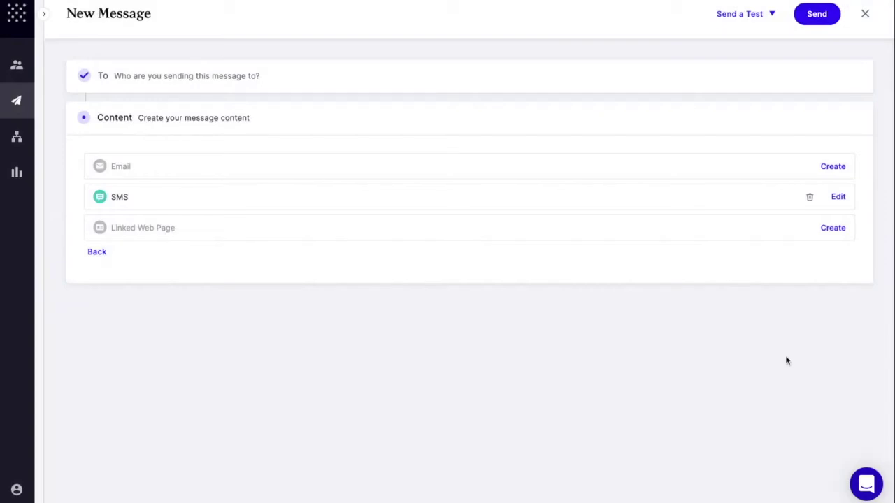
- Start the linked web page with a banner using a pasted image address and no bottom padding
{"action": "left_click", "coordinate": [833, 229]}
{"action": "left_click_drag", "start_coordinate": [748, 126], "coordinate": [307, 132]}
{"action": "left_click", "coordinate": [765, 319]}
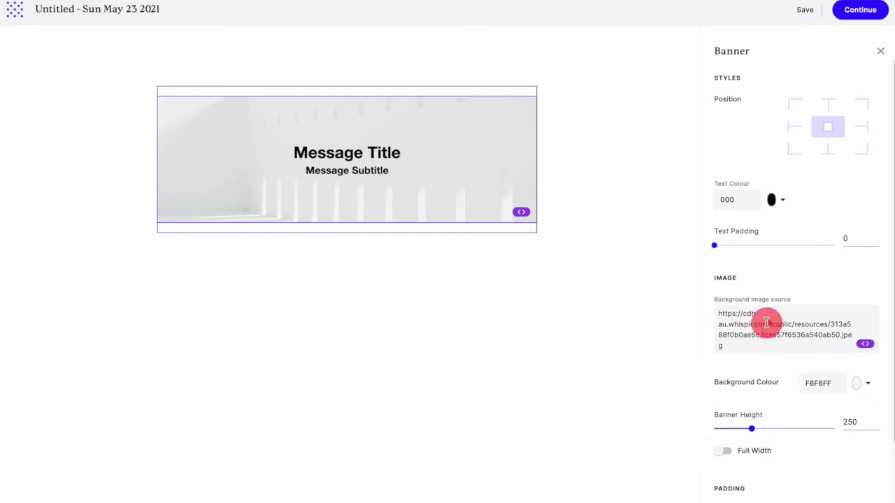
{"action": "key", "text": "super+a"}
{"action": "key", "text": "BackSpace"}
{"action": "type", "text": "https://d1ccvuha0qk3lj.cloudfront.net/uploads/general/CleanShot-2021-06-03-at-11.21.30.png"}
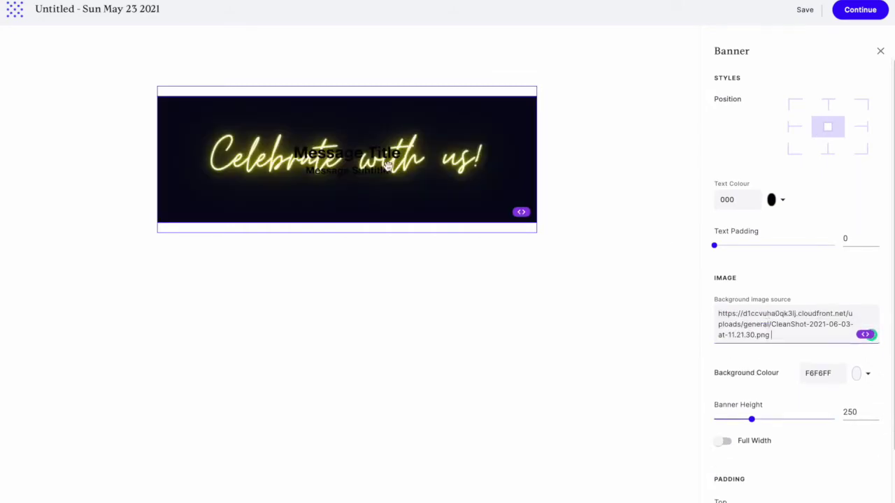
{"action": "left_click", "coordinate": [356, 149]}
{"action": "left_click", "coordinate": [630, 137]}
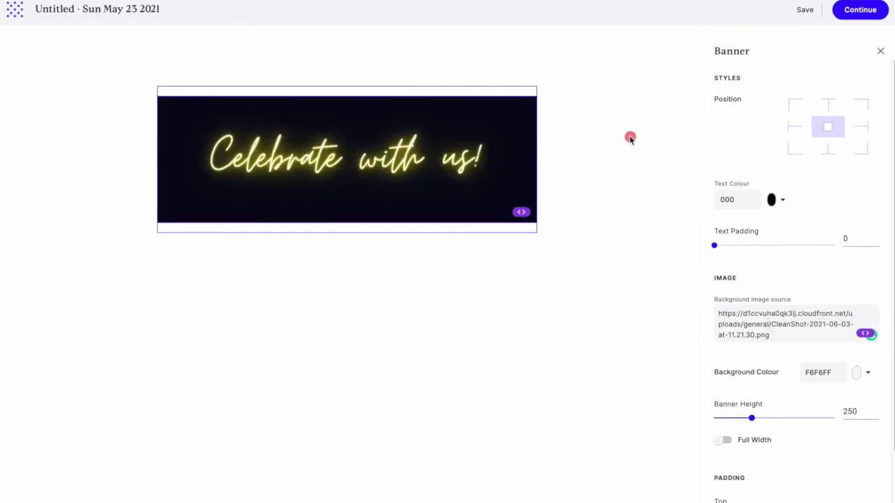
{"action": "scroll", "coordinate": [807, 329], "scroll_direction": "down", "scroll_amount": 2}
{"action": "left_click", "coordinate": [736, 490]}
{"action": "left_click", "coordinate": [880, 50]}
- Add a text block with the pasted invitation text, starting with recipient_first_name and stray heading marks removed
{"action": "left_click_drag", "start_coordinate": [800, 183], "coordinate": [412, 238]}
{"action": "left_click", "coordinate": [244, 239]}
{"action": "left_click", "coordinate": [185, 242]}
{"action": "key", "text": "BackSpace"}
{"action": "key", "text": "BackSpace"}
{"action": "key", "text": "BackSpace"}
{"action": "key", "text": "BackSpace"}
{"action": "left_click", "coordinate": [521, 302]}
{"action": "left_click", "coordinate": [571, 363]}
{"action": "key", "text": "Return"}
{"action": "left_click", "coordinate": [173, 289]}
{"action": "key", "text": "BackSpace"}
{"action": "key", "text": "BackSpace"}
{"action": "key", "text": "Down"}
{"action": "key", "text": "Delete"}
{"action": "key", "text": "Delete"}
{"action": "key", "text": "Delete"}
{"action": "key", "text": "Delete"}
{"action": "key", "text": "super+a"}
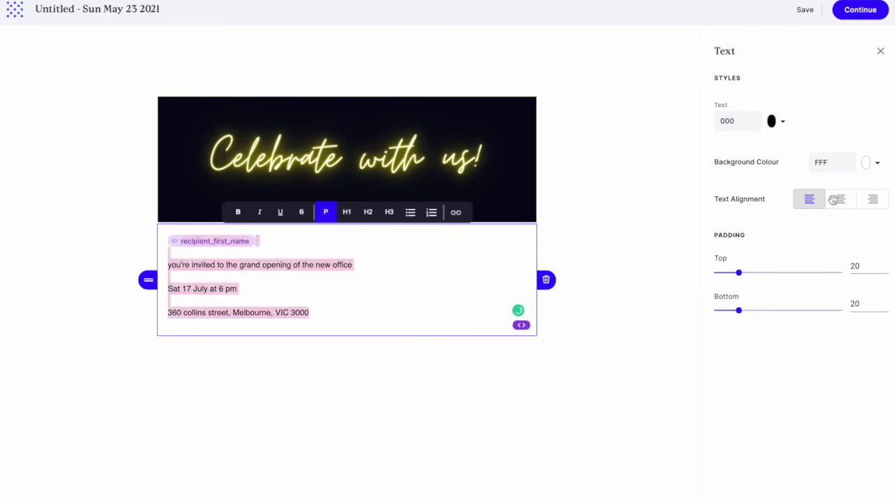
- Centre the text block and colour it white (fff) on a black (000) background
{"action": "left_click", "coordinate": [840, 199]}
{"action": "double_click", "coordinate": [728, 121]}
{"action": "type", "text": "fff"}
{"action": "double_click", "coordinate": [830, 162]}
{"action": "type", "text": "000"}
{"action": "left_click", "coordinate": [403, 267]}
- Make the invitation and address lines level-3 headings and 'Sat 17 July at 6 pm' level-2
{"action": "left_click_drag", "start_coordinate": [249, 267], "coordinate": [439, 266]}
{"action": "left_click", "coordinate": [389, 212]}
{"action": "left_click_drag", "start_coordinate": [314, 297], "coordinate": [382, 297]}
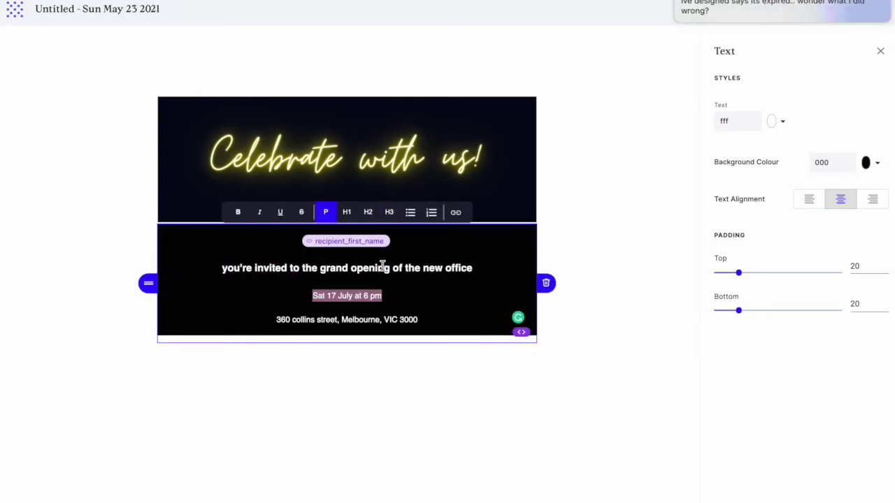
{"action": "left_click", "coordinate": [368, 212]}
{"action": "left_click_drag", "start_coordinate": [276, 328], "coordinate": [425, 328]}
{"action": "left_click", "coordinate": [390, 212]}
- Add an Add to Calendar block below the invitation text
{"action": "left_click", "coordinate": [649, 238]}
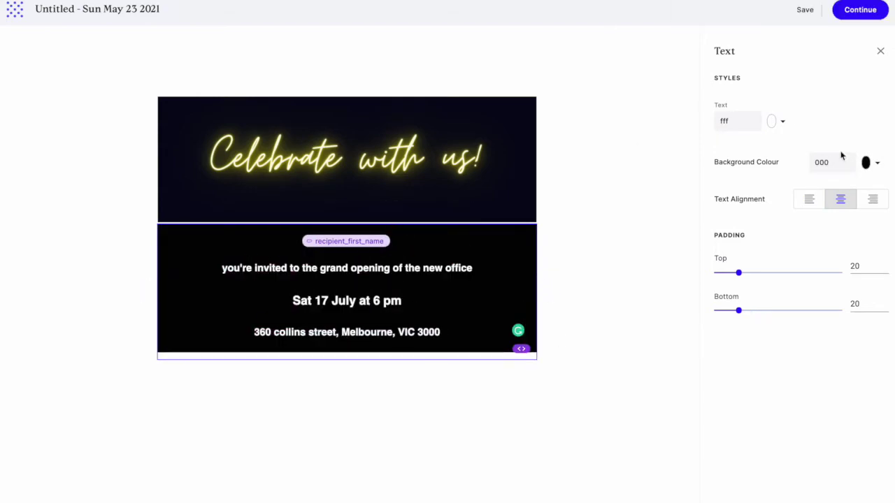
{"action": "left_click", "coordinate": [880, 51]}
{"action": "left_click_drag", "start_coordinate": [795, 295], "coordinate": [356, 334]}
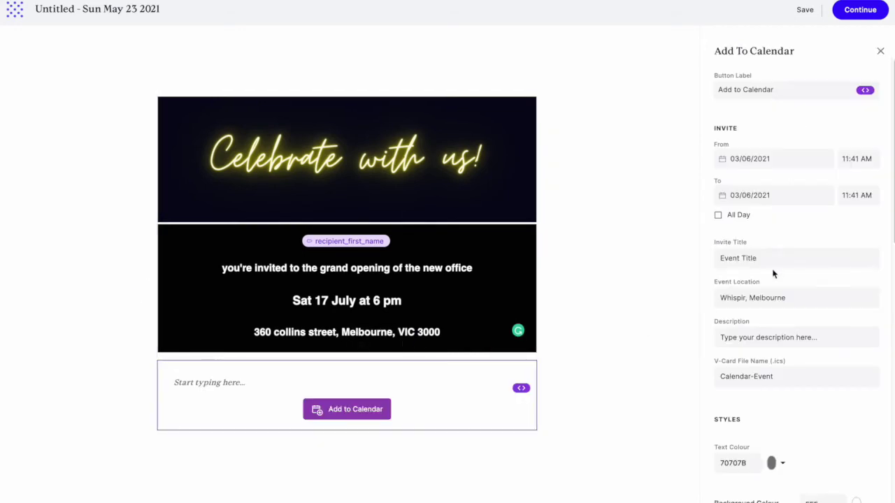
- Set the calendar block's text colour and background to black (000)
{"action": "scroll", "coordinate": [774, 274], "scroll_direction": "down", "scroll_amount": 4}
{"action": "double_click", "coordinate": [731, 240]}
{"action": "type", "text": "000"}
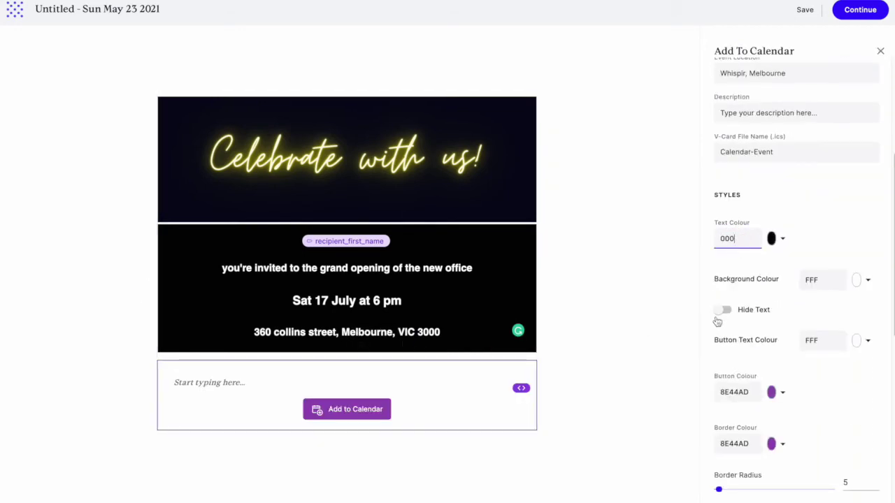
{"action": "left_click", "coordinate": [724, 310]}
{"action": "scroll", "coordinate": [814, 258], "scroll_direction": "down", "scroll_amount": 2}
{"action": "double_click", "coordinate": [821, 143]}
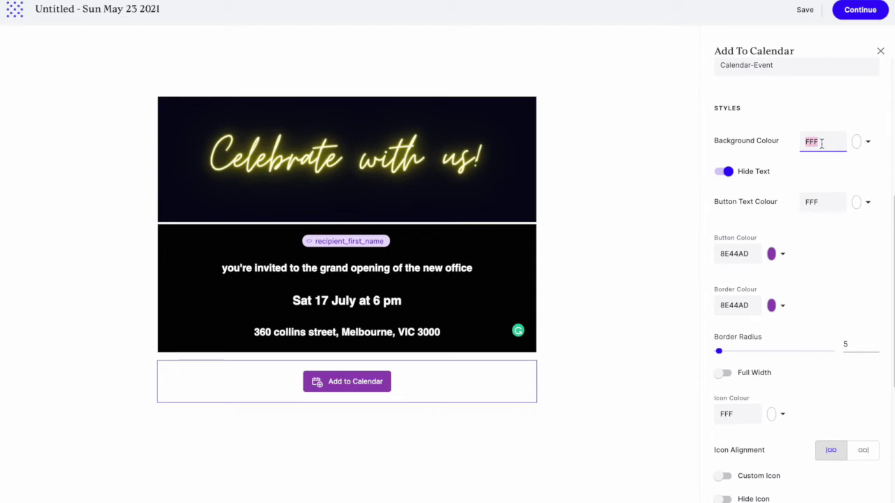
{"action": "type", "text": "000"}
{"action": "left_click", "coordinate": [827, 204]}
- Make the Add to Calendar button yellow with a matching f3dc58 border and black (000) text and icon
{"action": "left_click", "coordinate": [771, 254]}
{"action": "left_click", "coordinate": [773, 338]}
{"action": "left_click_drag", "start_coordinate": [825, 262], "coordinate": [815, 273]}
{"action": "left_click", "coordinate": [830, 242]}
{"action": "left_click", "coordinate": [740, 254]}
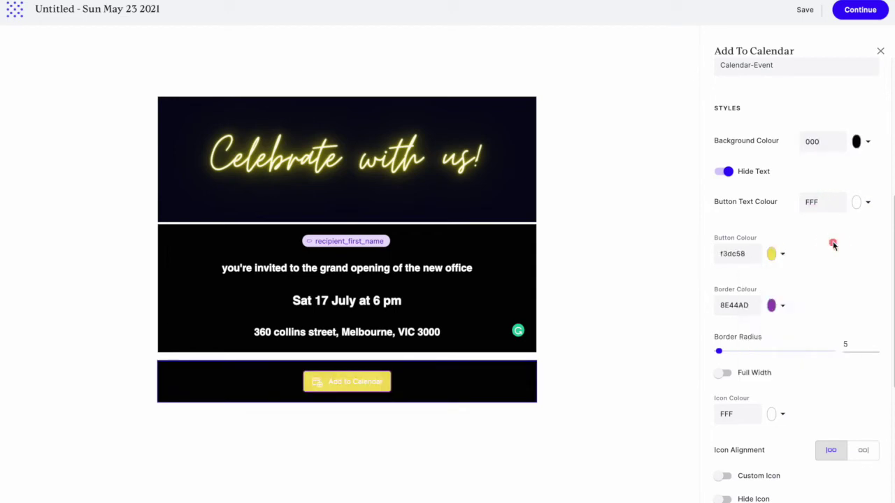
{"action": "left_click", "coordinate": [739, 306]}
{"action": "type", "text": "f3dc58"}
{"action": "left_click", "coordinate": [816, 202]}
{"action": "type", "text": "000"}
{"action": "left_click", "coordinate": [731, 412]}
{"action": "type", "text": "000"}
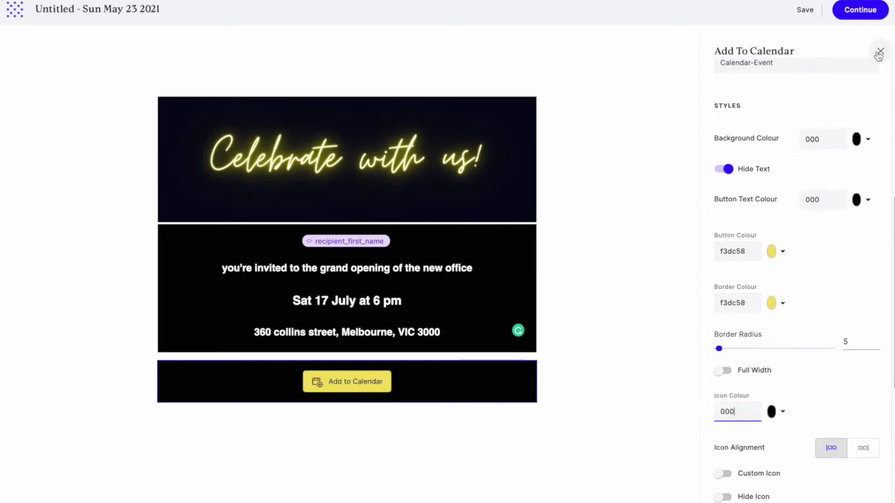
{"action": "left_click", "coordinate": [880, 51]}
- Drag a Map block below the calendar button and reduce its top and bottom padding
{"action": "left_click_drag", "start_coordinate": [845, 244], "coordinate": [332, 412]}
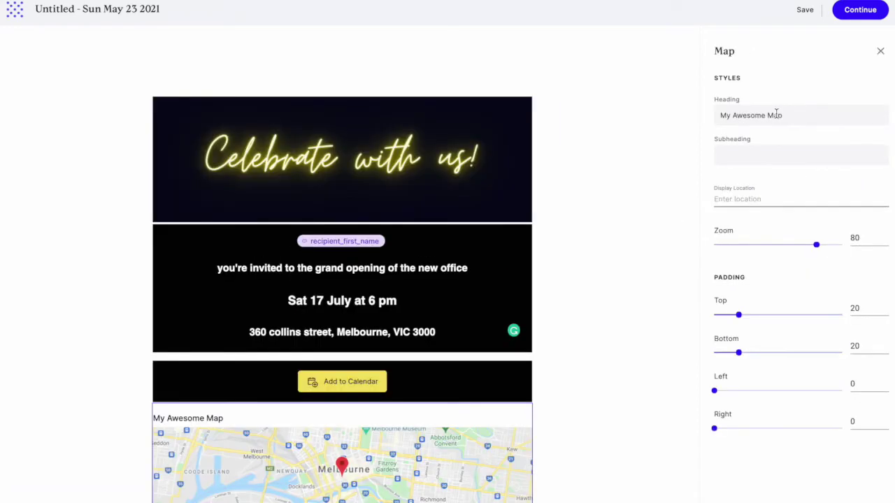
{"action": "left_click", "coordinate": [756, 201]}
{"action": "left_click_drag", "start_coordinate": [739, 314], "coordinate": [708, 315]}
{"action": "left_click_drag", "start_coordinate": [738, 352], "coordinate": [677, 352]}
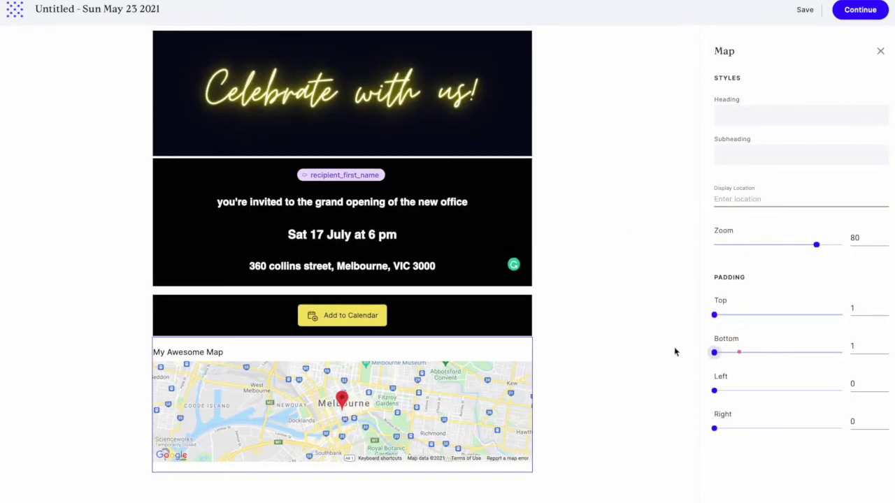
{"action": "left_click", "coordinate": [764, 155]}
{"action": "left_click", "coordinate": [272, 355]}
- Remove the map heading, set map padding to 1, zoom the map in, and add a footer
{"action": "left_click", "coordinate": [802, 109]}
{"action": "left_click", "coordinate": [880, 51]}
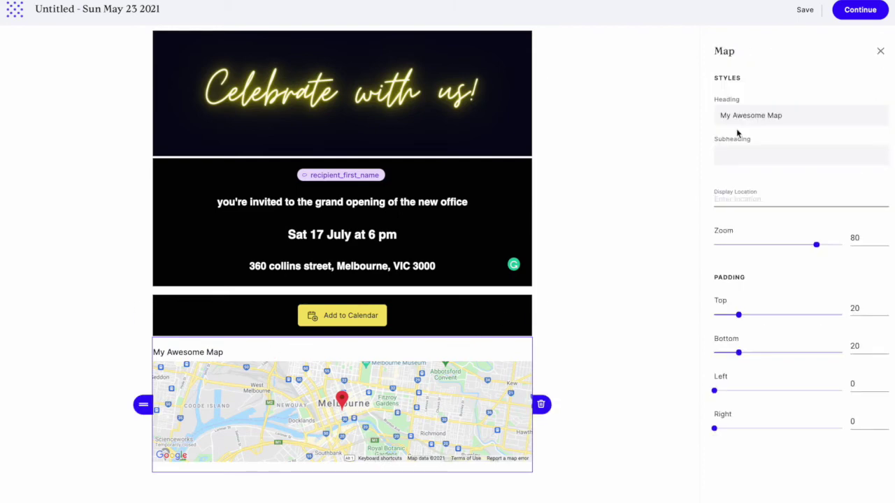
{"action": "key", "text": "ctrl+a"}
{"action": "key", "text": "BackSpace"}
{"action": "left_click_drag", "start_coordinate": [739, 315], "coordinate": [681, 356]}
{"action": "left_click_drag", "start_coordinate": [739, 353], "coordinate": [692, 352]}
{"action": "left_click_drag", "start_coordinate": [816, 245], "coordinate": [826, 244]}
{"action": "left_click", "coordinate": [880, 51]}
{"action": "left_click", "coordinate": [753, 303]}
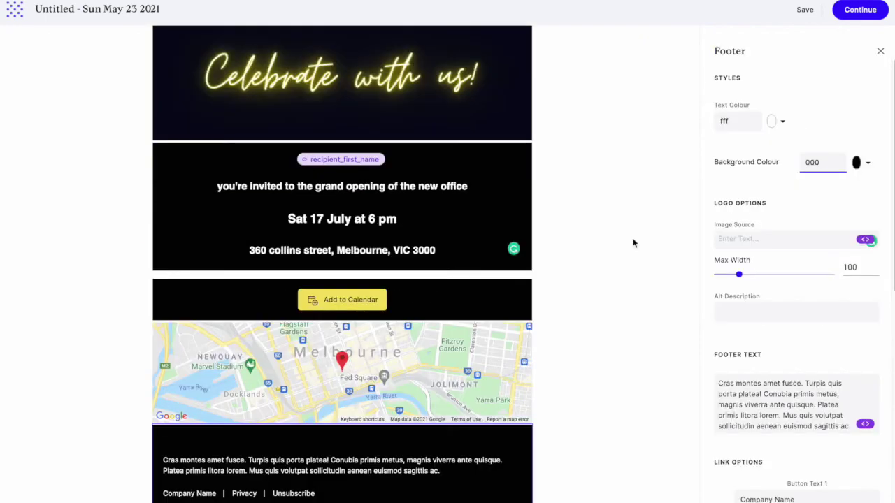
{"action": "left_click", "coordinate": [854, 14]}
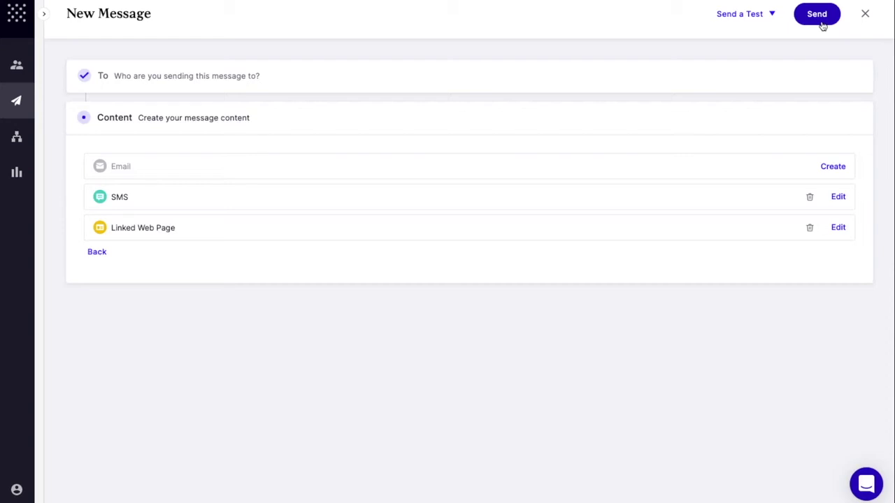
- Close the New Message editor and switch to the Workflows page
{"action": "left_click", "coordinate": [866, 20]}
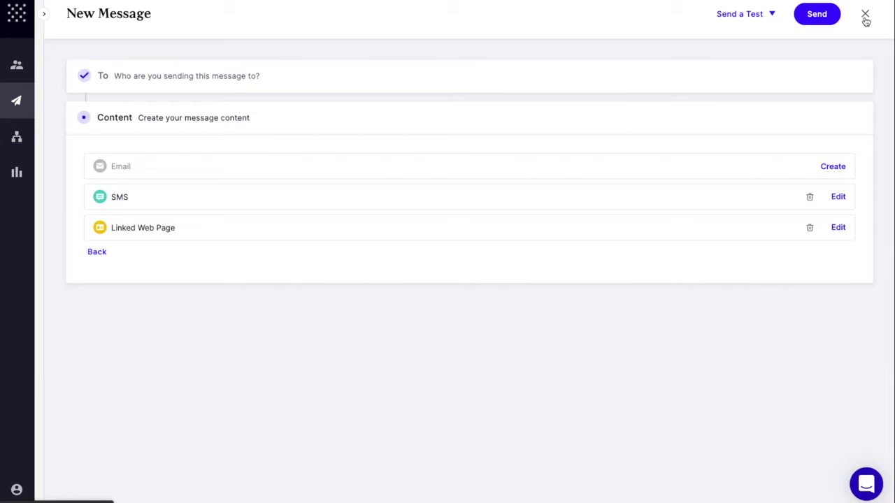
{"action": "left_click", "coordinate": [865, 15]}
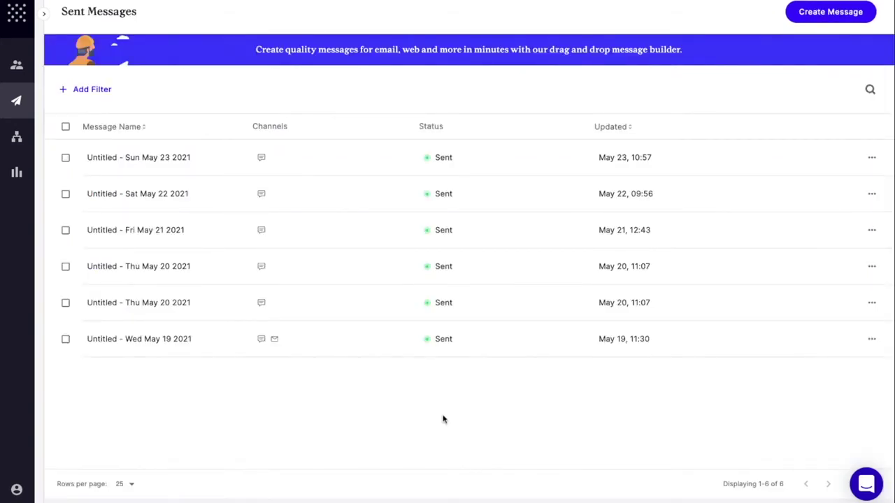
{"action": "left_click", "coordinate": [16, 145]}
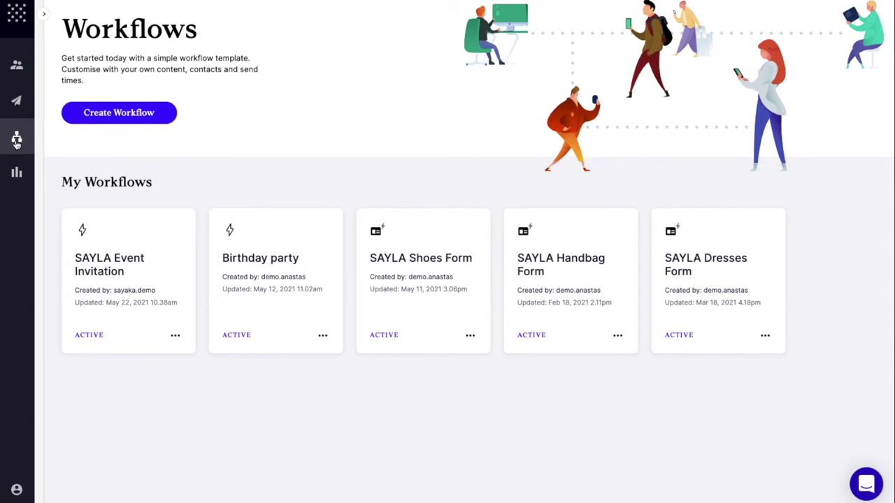
- Open the SAYLA Event Invitation workflow from My Workflows
{"action": "left_click", "coordinate": [17, 141]}
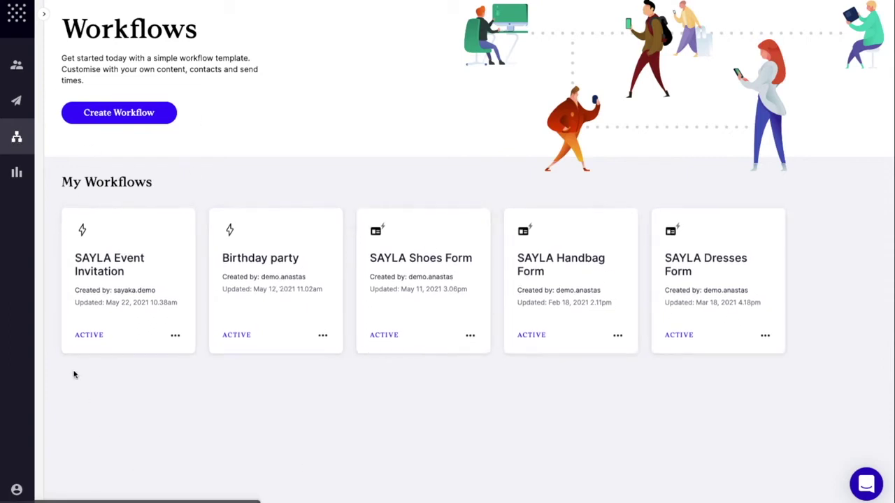
{"action": "left_click", "coordinate": [118, 280]}
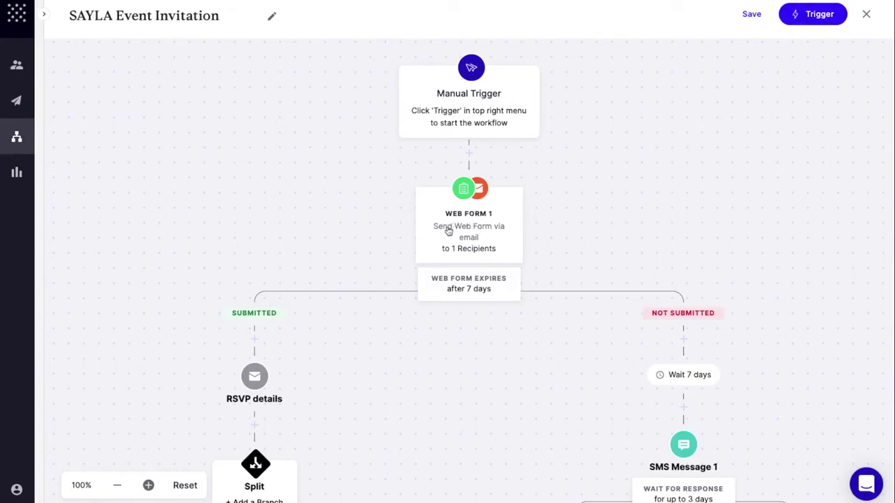
- Add a Text Input labelled 'How old you are?' above Allergies in Web Form 1 and save
{"action": "left_click", "coordinate": [473, 218]}
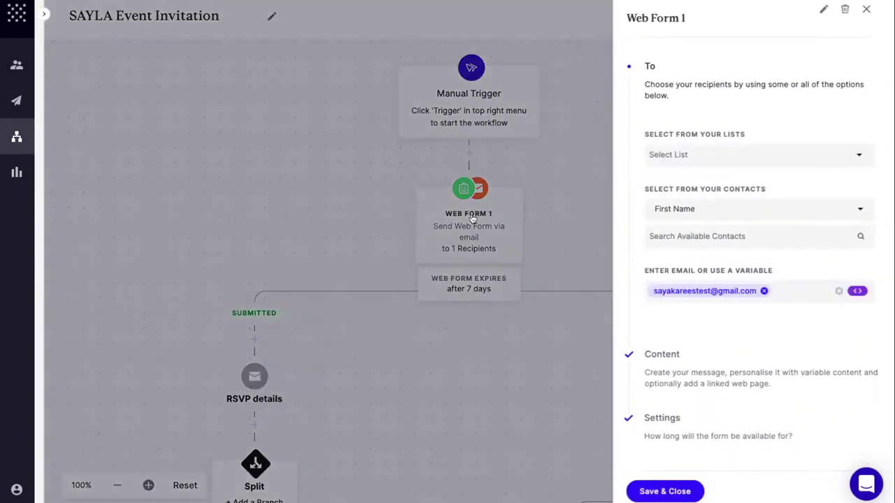
{"action": "left_click", "coordinate": [691, 372]}
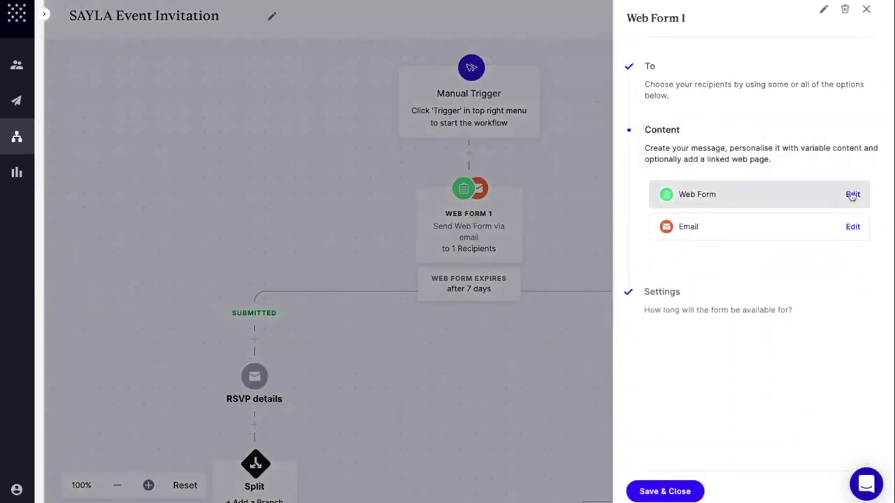
{"action": "left_click", "coordinate": [852, 194]}
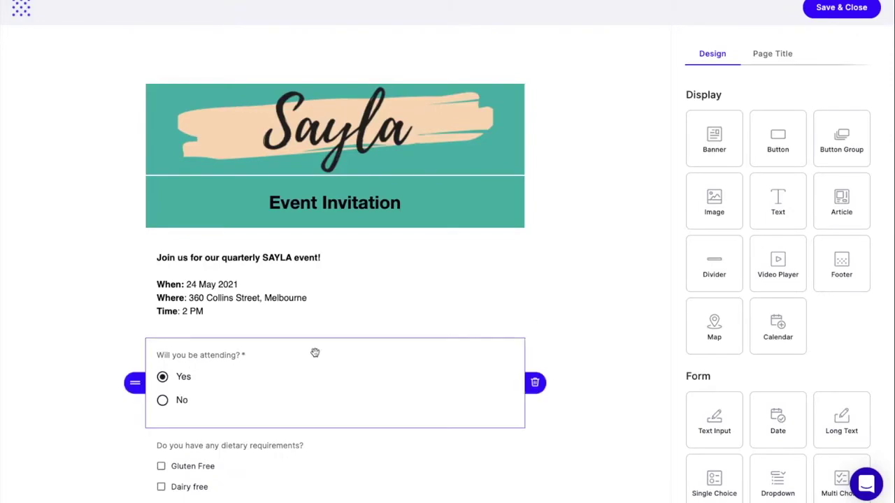
{"action": "scroll", "coordinate": [314, 353], "scroll_direction": "down", "scroll_amount": 3}
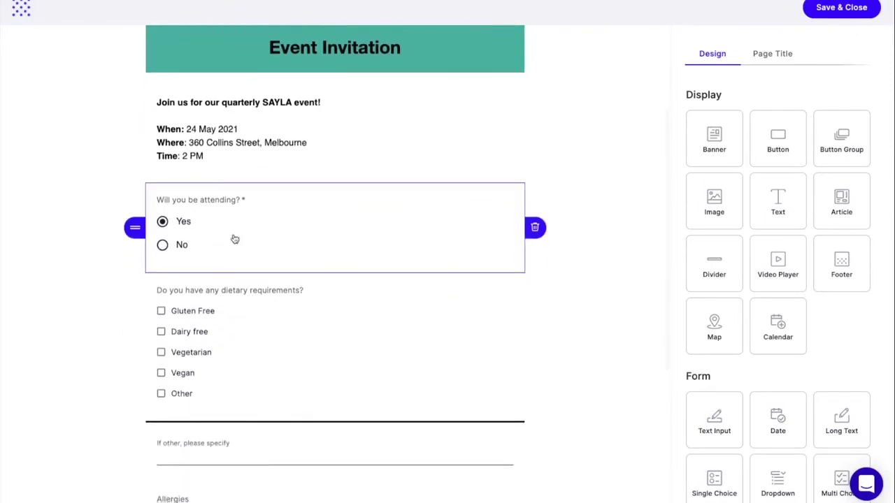
{"action": "scroll", "coordinate": [233, 240], "scroll_direction": "down", "scroll_amount": 2}
{"action": "scroll", "coordinate": [235, 272], "scroll_direction": "down", "scroll_amount": 3}
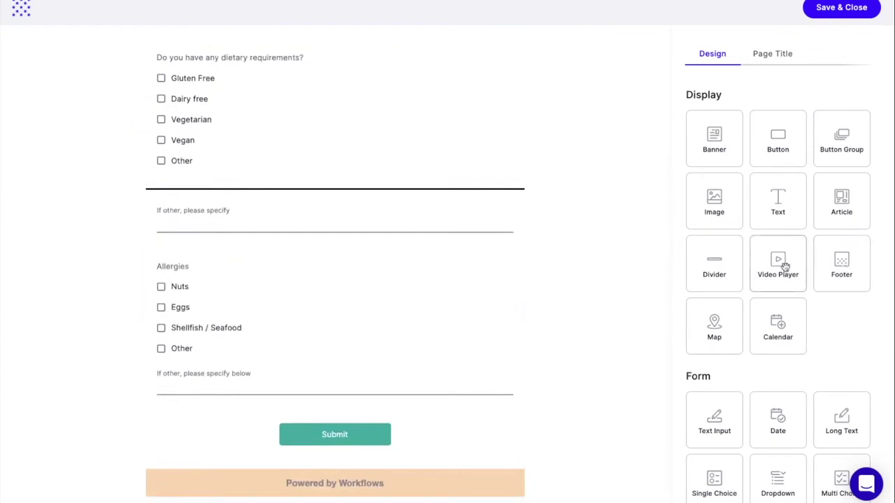
{"action": "scroll", "coordinate": [784, 264], "scroll_direction": "down", "scroll_amount": 2}
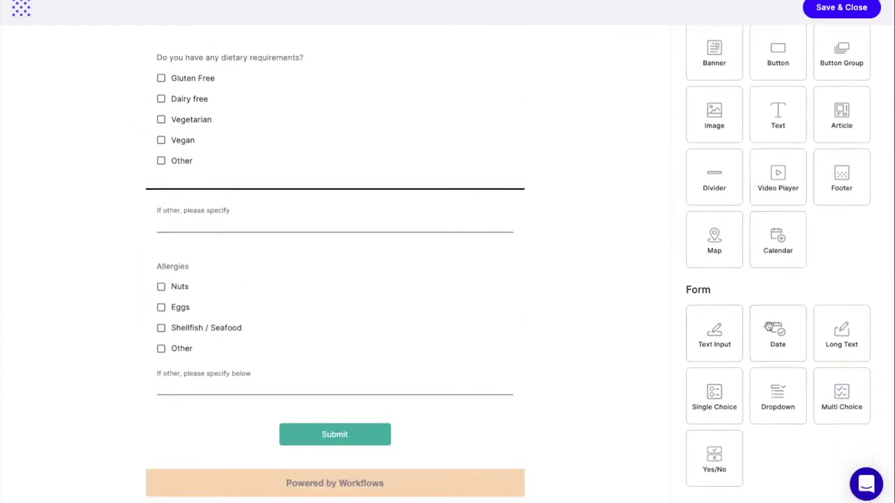
{"action": "left_click_drag", "start_coordinate": [721, 344], "coordinate": [326, 287]}
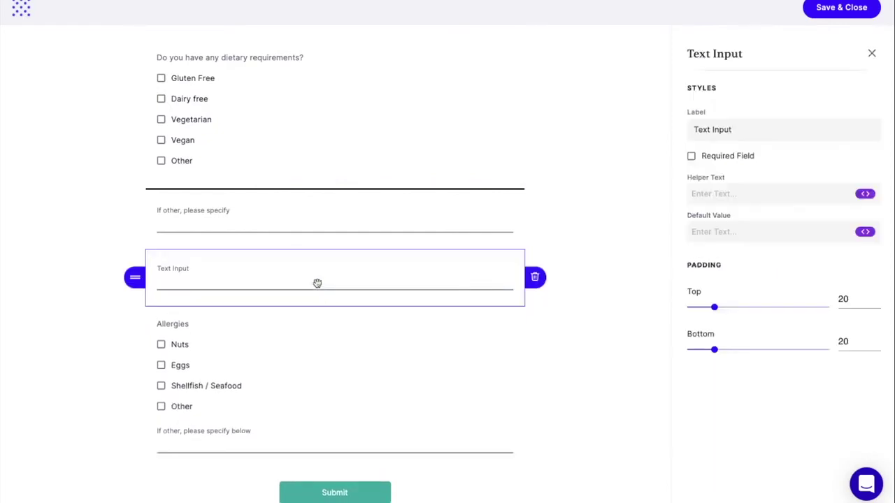
{"action": "left_click", "coordinate": [762, 130]}
{"action": "key", "text": "ctrl+a"}
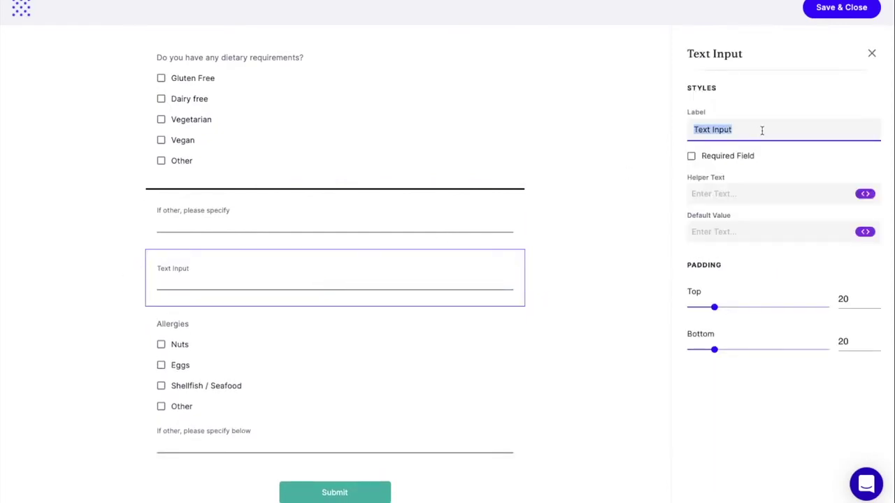
{"action": "type", "text": "How old you are?"}
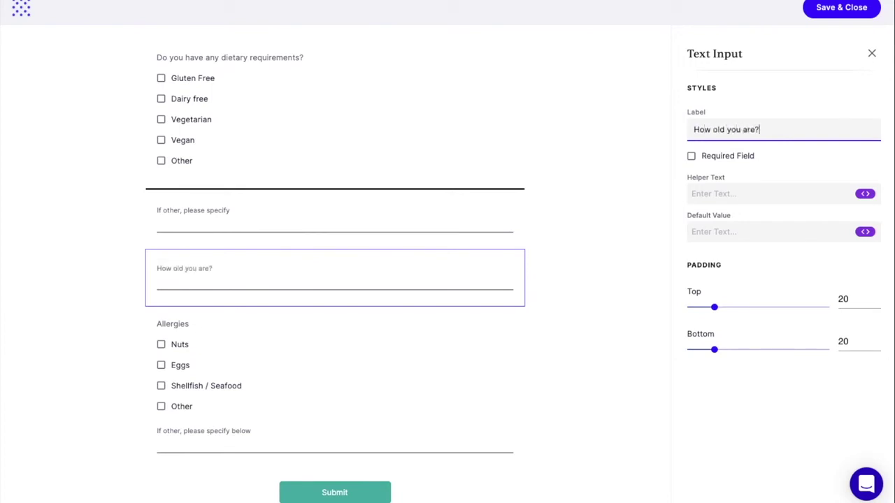
{"action": "left_click", "coordinate": [839, 10]}
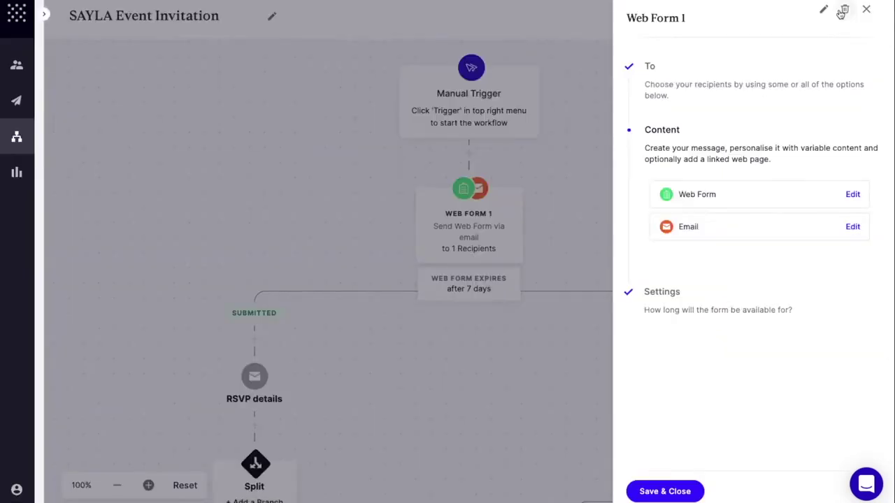
- Close the Web Form 1 panel and pan the canvas back to the top of the workflow
{"action": "left_click", "coordinate": [868, 12]}
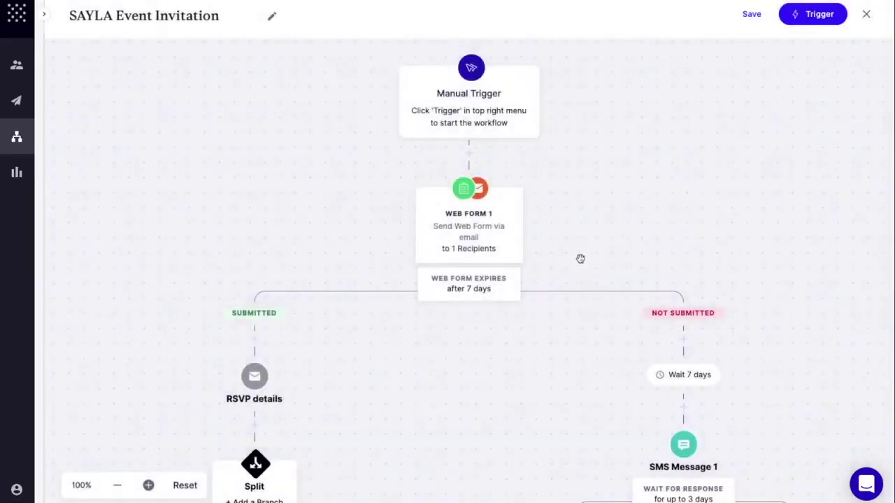
{"action": "scroll", "coordinate": [604, 227], "scroll_direction": "down", "scroll_amount": 5}
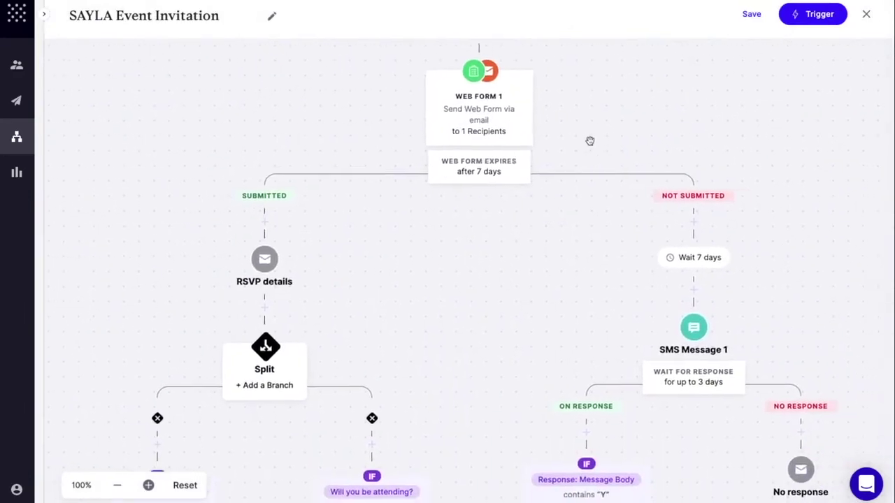
{"action": "left_click_drag", "start_coordinate": [607, 149], "coordinate": [593, 330]}
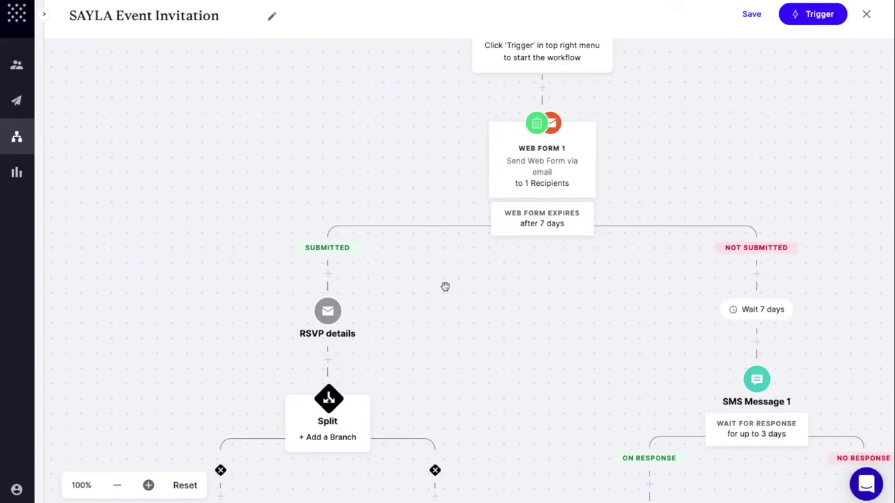
{"action": "left_click_drag", "start_coordinate": [449, 284], "coordinate": [476, 249]}
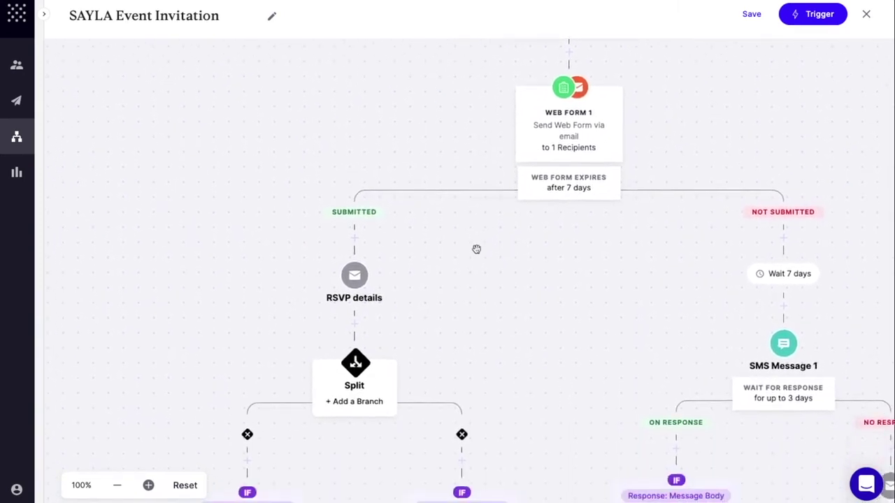
- Look over the RSVP details email, close its panel, and pan to the Not Submitted branch
{"action": "left_click", "coordinate": [355, 277]}
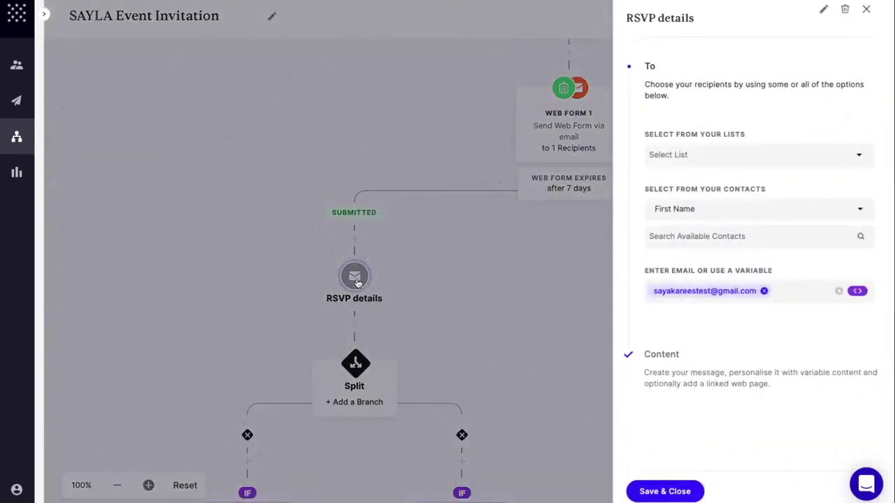
{"action": "left_click", "coordinate": [706, 378]}
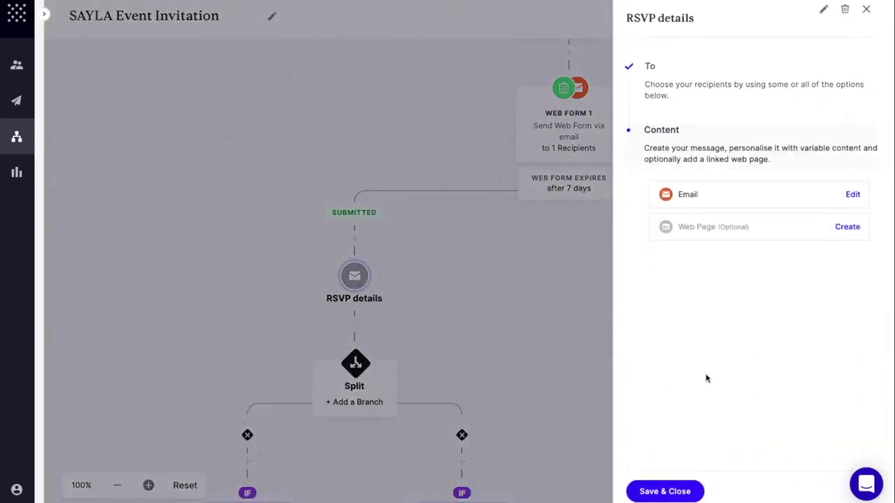
{"action": "left_click", "coordinate": [854, 195]}
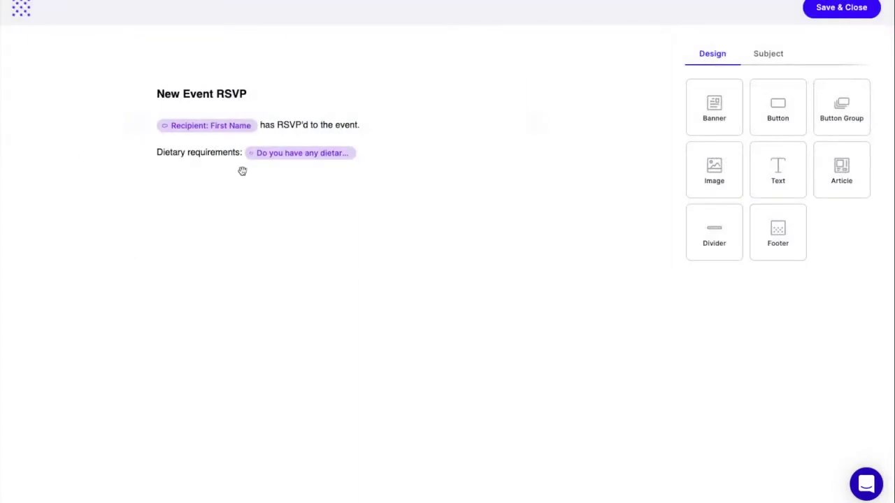
{"action": "left_click", "coordinate": [854, 13]}
{"action": "left_click", "coordinate": [867, 10]}
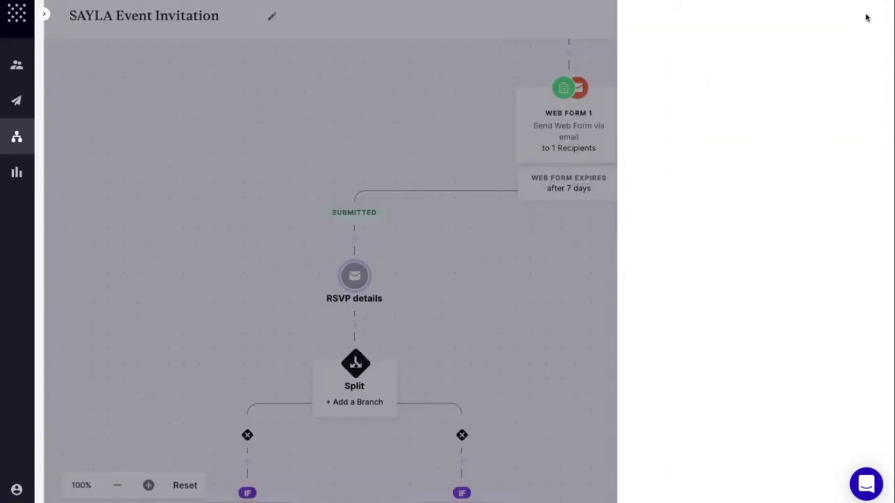
{"action": "left_click_drag", "start_coordinate": [655, 323], "coordinate": [498, 310]}
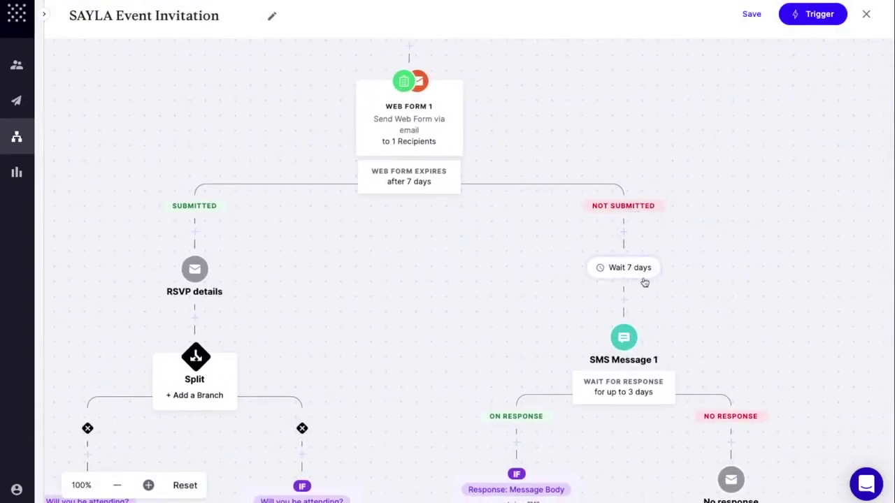
- Review SMS Message 1's text, then add a third branch to the RSVP details Split
{"action": "left_click", "coordinate": [624, 340]}
{"action": "left_click", "coordinate": [697, 382]}
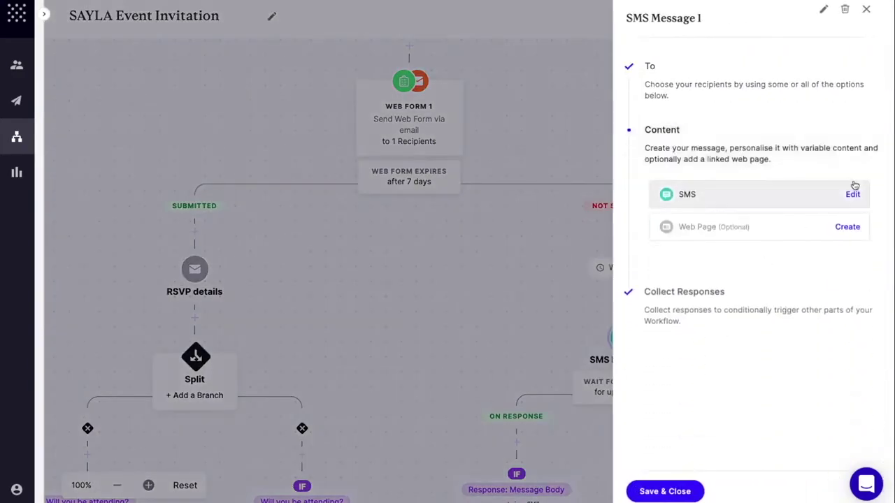
{"action": "left_click", "coordinate": [853, 195]}
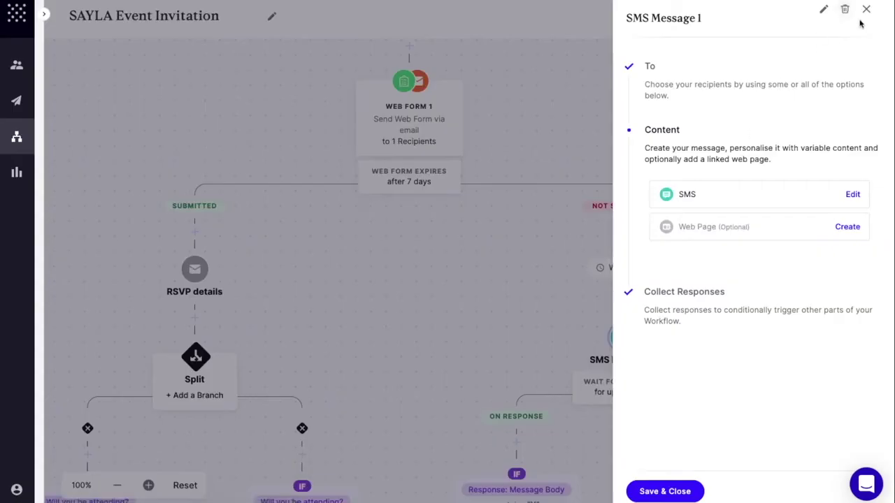
{"action": "left_click", "coordinate": [866, 9]}
{"action": "left_click_drag", "start_coordinate": [350, 305], "coordinate": [528, 200]}
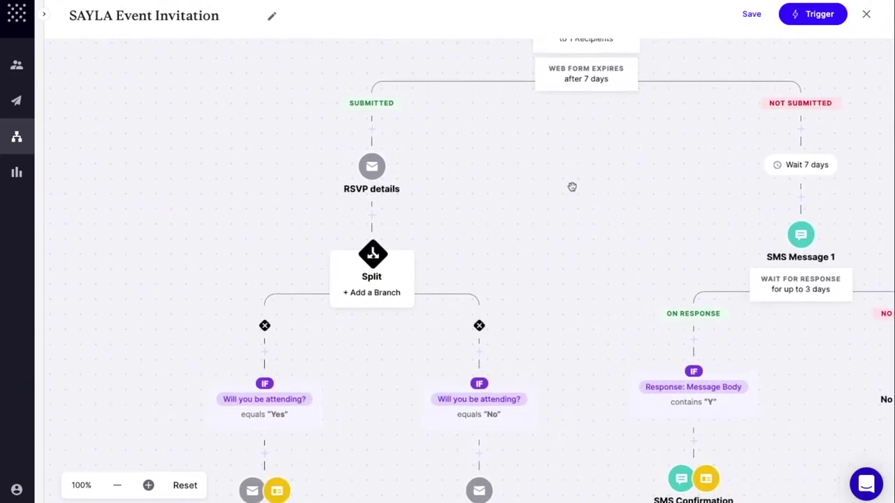
{"action": "left_click", "coordinate": [383, 297]}
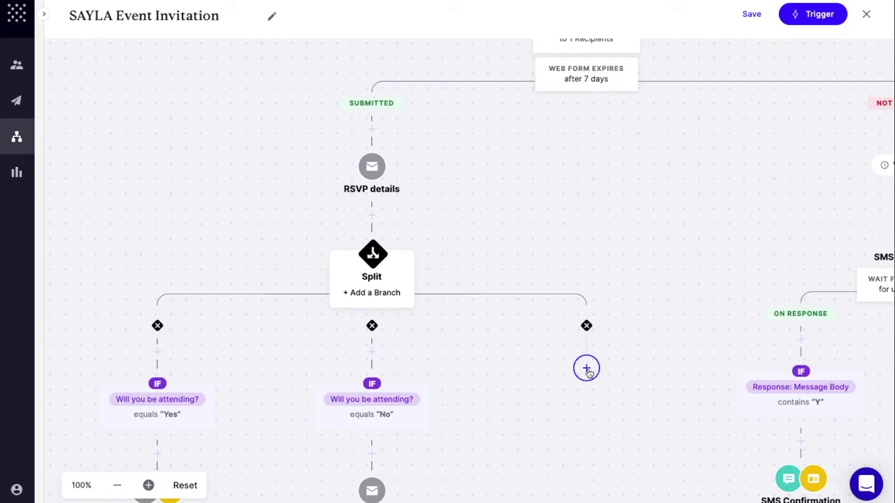
- Add an If Condition to the third branch requiring 'Will you be attending?' equals Yes
{"action": "left_click", "coordinate": [587, 370]}
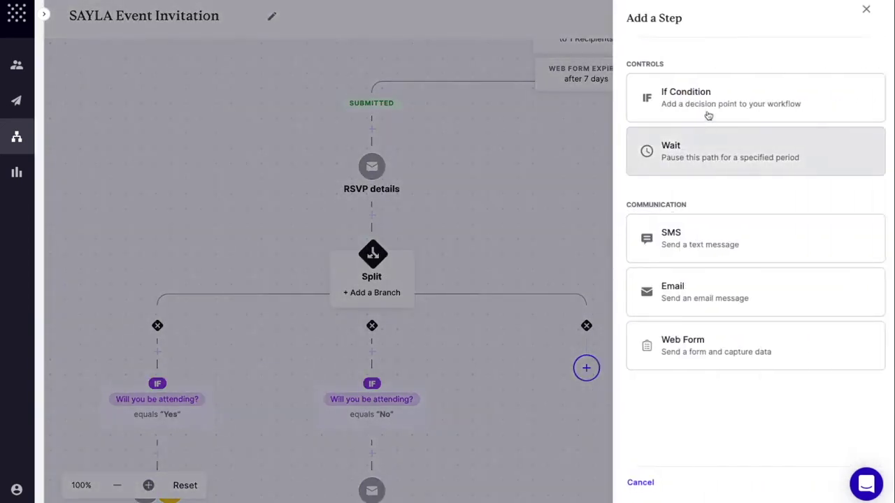
{"action": "left_click", "coordinate": [704, 105]}
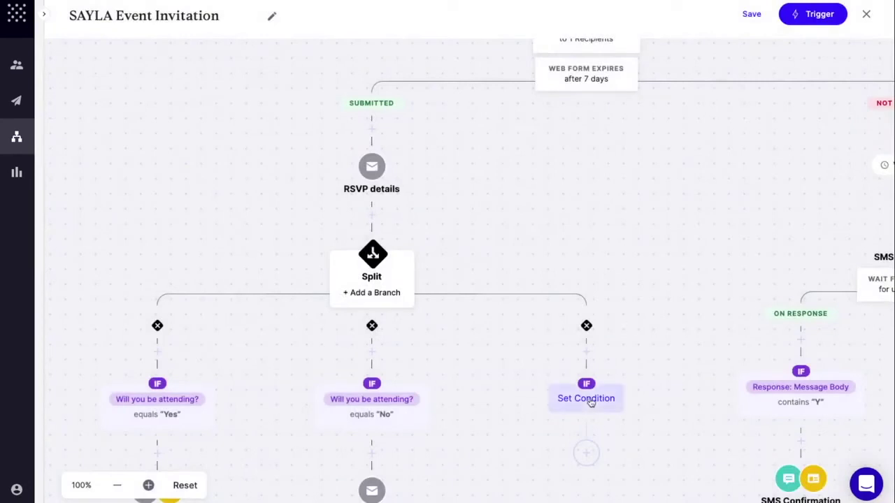
{"action": "left_click", "coordinate": [588, 400]}
{"action": "left_click", "coordinate": [698, 90]}
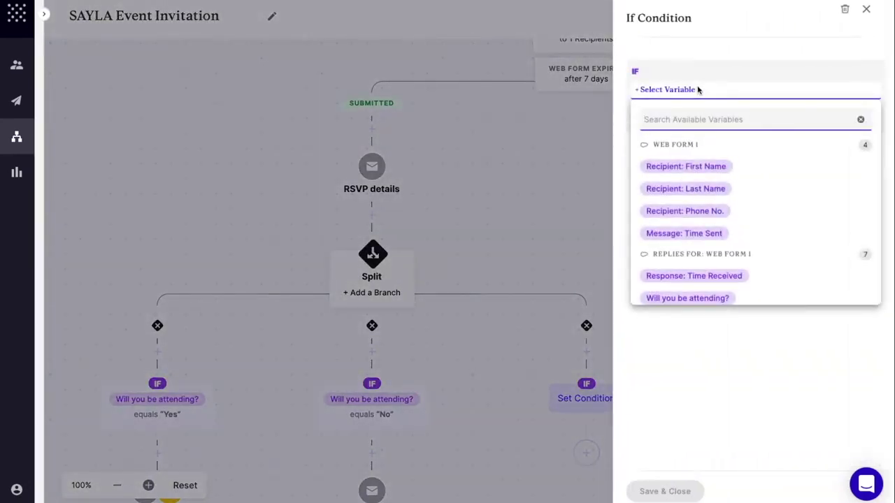
{"action": "left_click", "coordinate": [682, 299]}
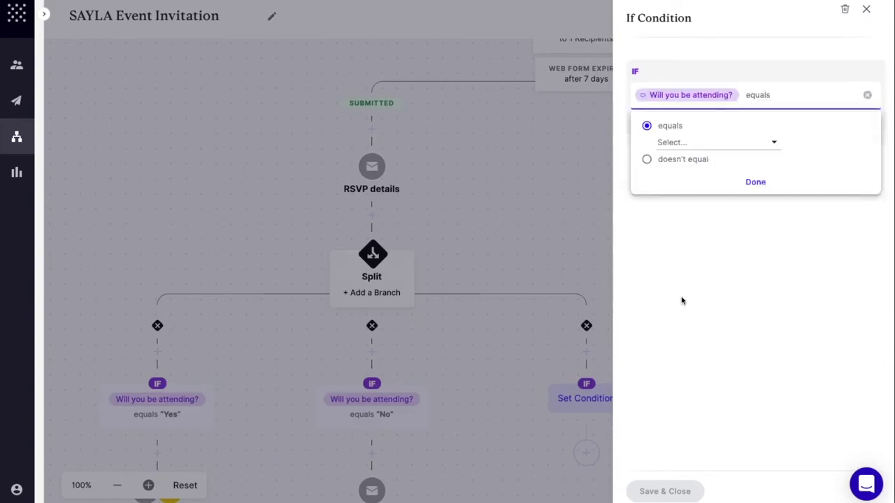
{"action": "left_click", "coordinate": [682, 144]}
{"action": "left_click", "coordinate": [672, 164]}
{"action": "left_click", "coordinate": [754, 182]}
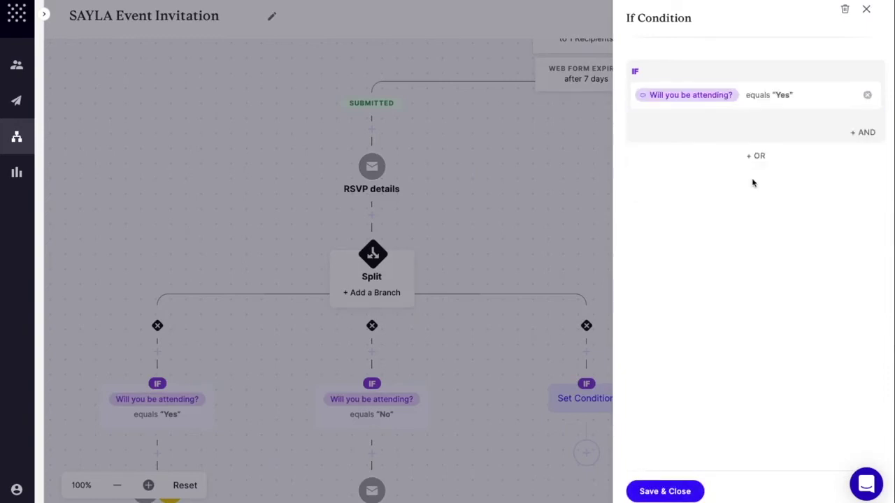
- Add an AND rule that dietary requirements contains Vegan, and save the condition
{"action": "left_click", "coordinate": [862, 133]}
{"action": "left_click", "coordinate": [704, 161]}
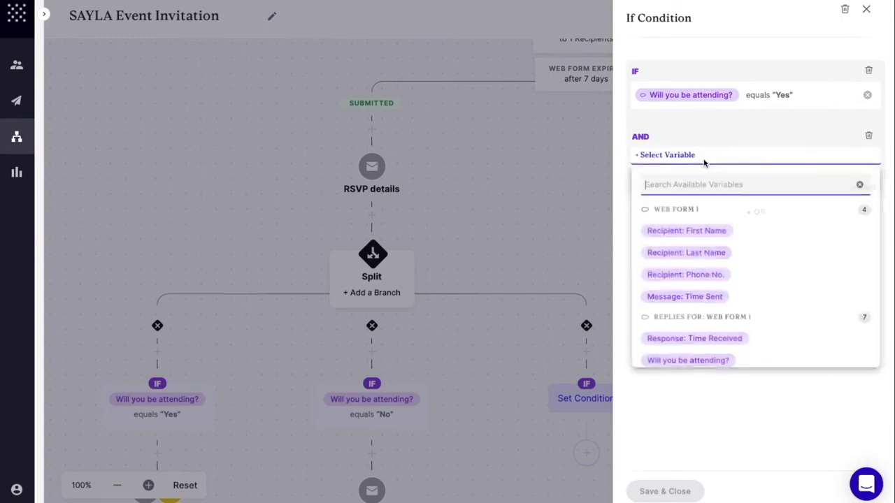
{"action": "type", "text": "diet"}
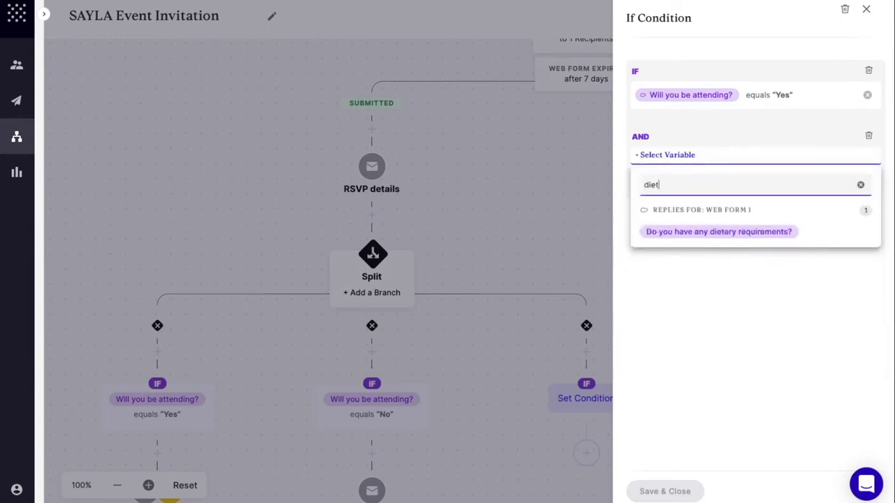
{"action": "left_click", "coordinate": [727, 235]}
{"action": "left_click", "coordinate": [695, 205]}
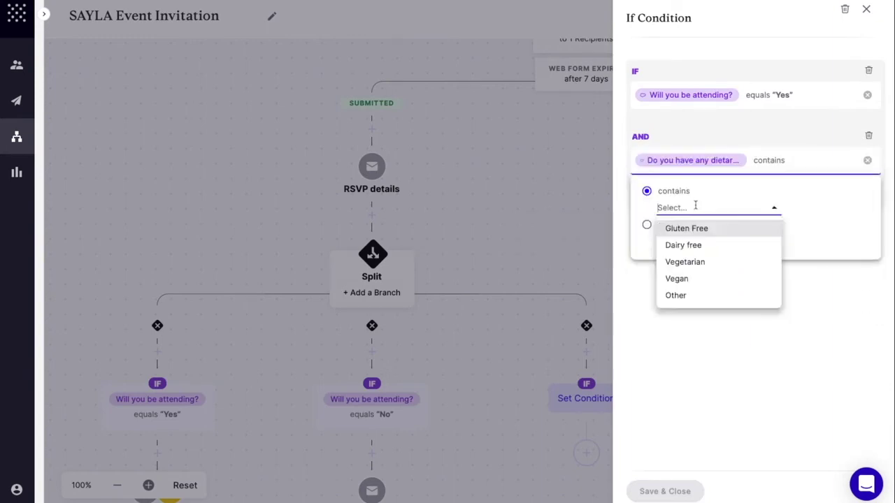
{"action": "left_click", "coordinate": [692, 279]}
{"action": "left_click", "coordinate": [755, 246]}
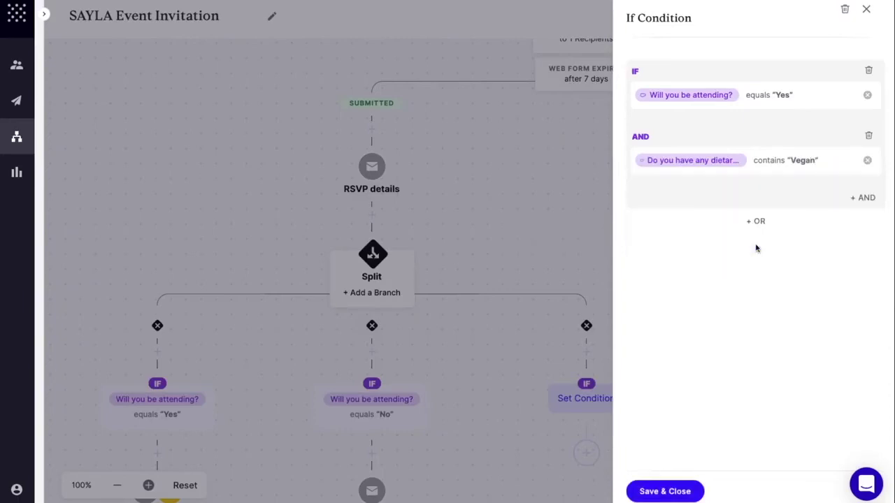
{"action": "left_click", "coordinate": [666, 492]}
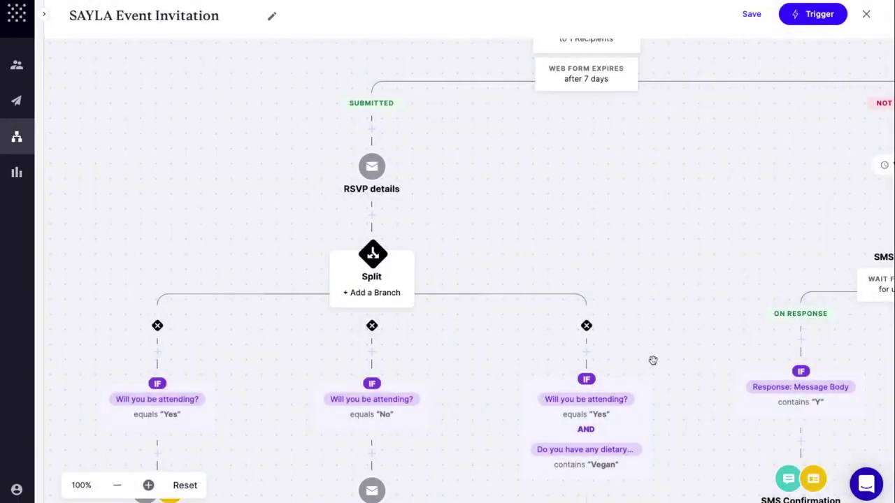
{"action": "left_click_drag", "start_coordinate": [677, 413], "coordinate": [652, 227]}
{"action": "left_click", "coordinate": [561, 341]}
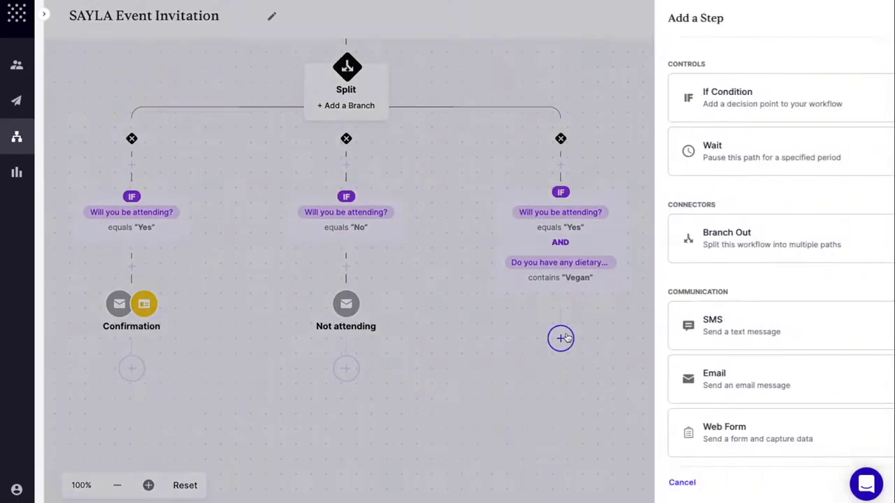
- Add SMS Message 3 to the Vegan branch, addressed to an ad hoc phone number, and open its editor
{"action": "left_click", "coordinate": [660, 341]}
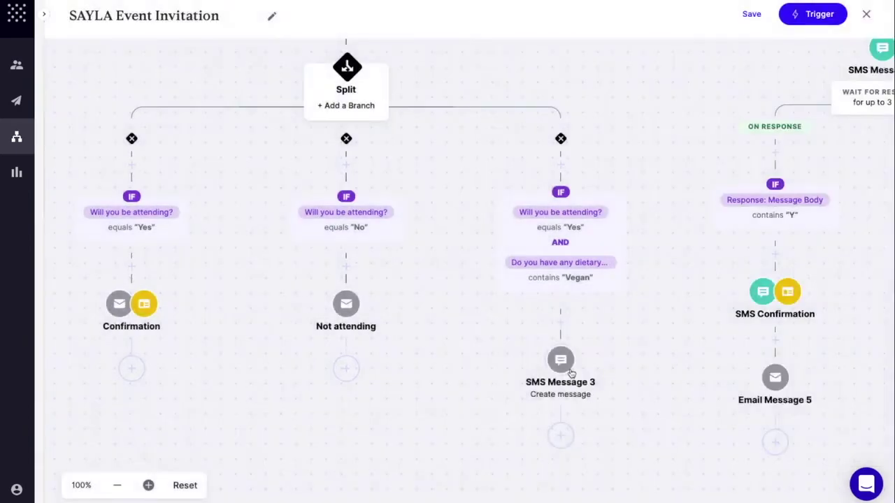
{"action": "left_click", "coordinate": [570, 381]}
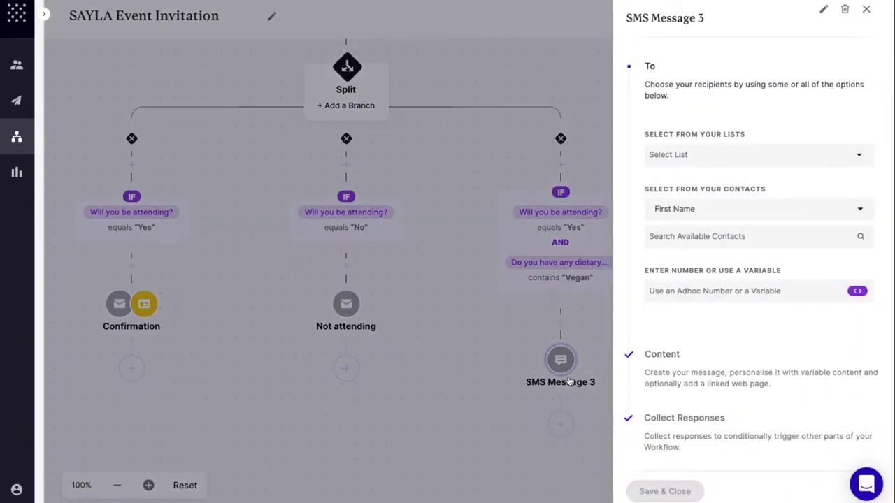
{"action": "left_click", "coordinate": [696, 291]}
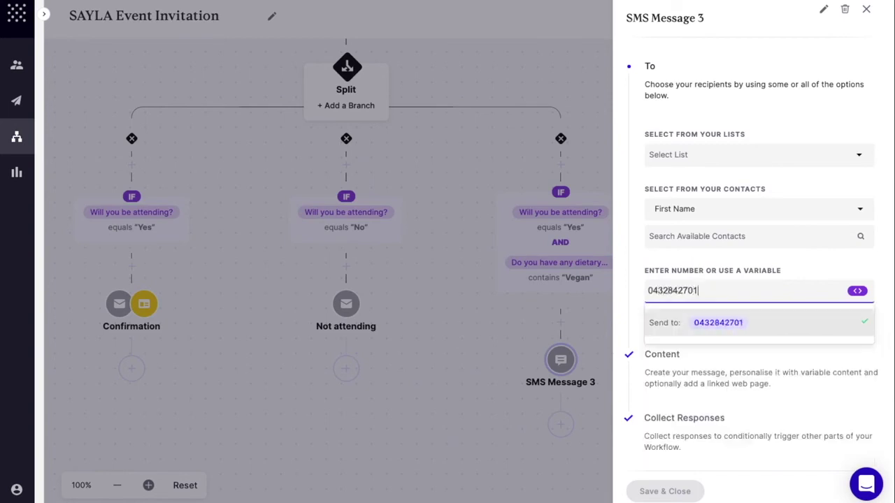
{"action": "key", "text": "Return"}
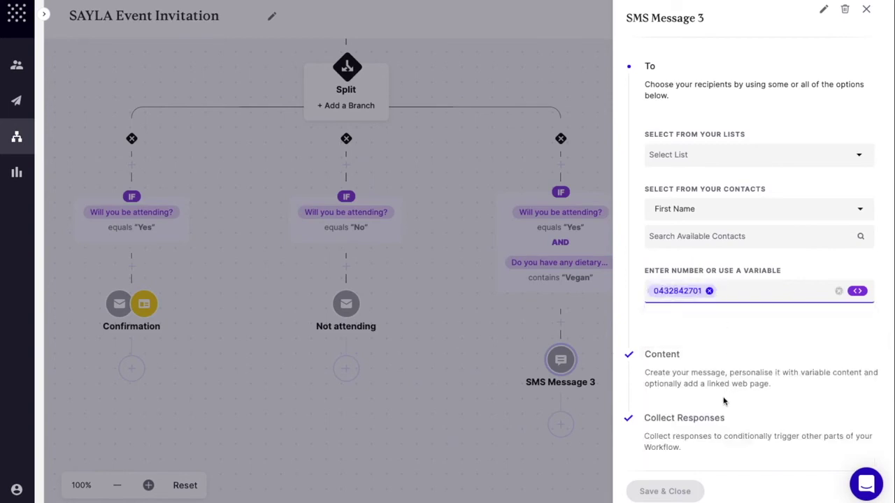
{"action": "left_click", "coordinate": [703, 372]}
{"action": "left_click", "coordinate": [846, 196]}
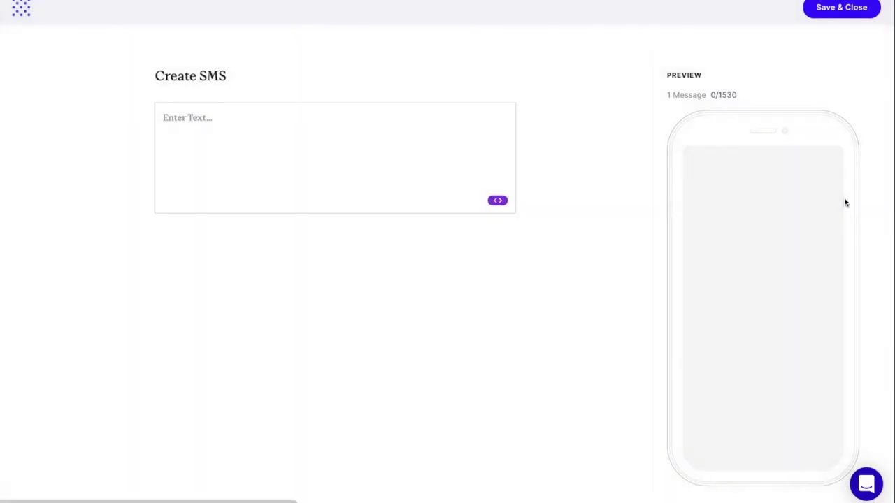
- Write 'Hi Chef, just to let you know the event on' followed by time and date variables
{"action": "left_click", "coordinate": [259, 156]}
{"action": "type", "text": "Hi Chef, just to let you know the event on"}
{"action": "left_click", "coordinate": [498, 200]}
{"action": "type", "text": "time"}
{"action": "left_click", "coordinate": [524, 356]}
{"action": "left_click", "coordinate": [498, 201]}
{"action": "type", "text": "date"}
{"action": "left_click", "coordinate": [523, 277]}
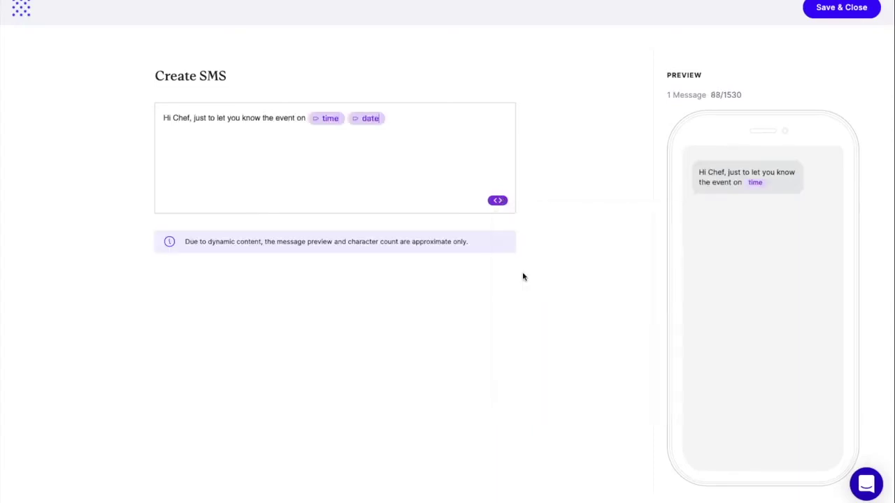
- Add the first name and dietary requirement variables with the remaining text, save the SMS, and return to Workflows
{"action": "left_click", "coordinate": [497, 202]}
{"action": "left_click", "coordinate": [549, 273]}
{"action": "type", "text": "has the following"}
{"action": "type", "text": " dietry requirement."}
{"action": "left_click", "coordinate": [497, 202]}
{"action": "type", "text": "diet"}
{"action": "left_click", "coordinate": [546, 273]}
{"action": "type", "text": "I just thought I'd let you know"}
{"action": "left_click", "coordinate": [841, 7]}
{"action": "left_click", "coordinate": [665, 489]}
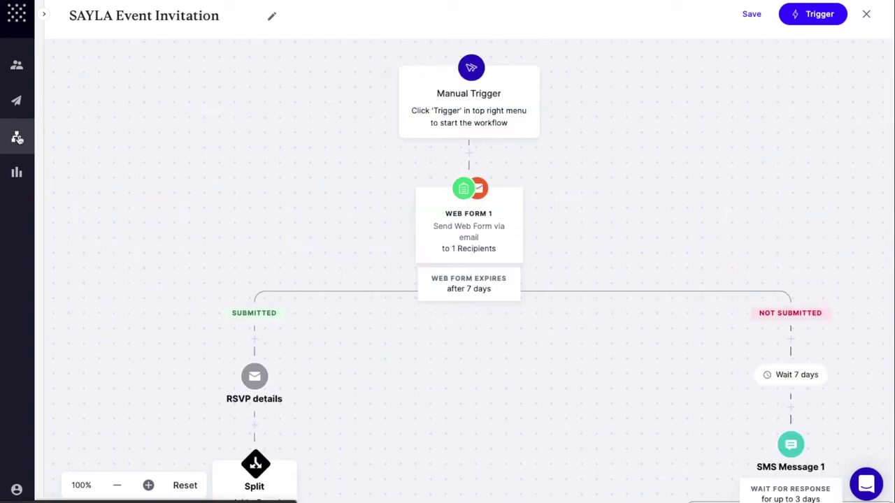
{"action": "left_click", "coordinate": [17, 138]}
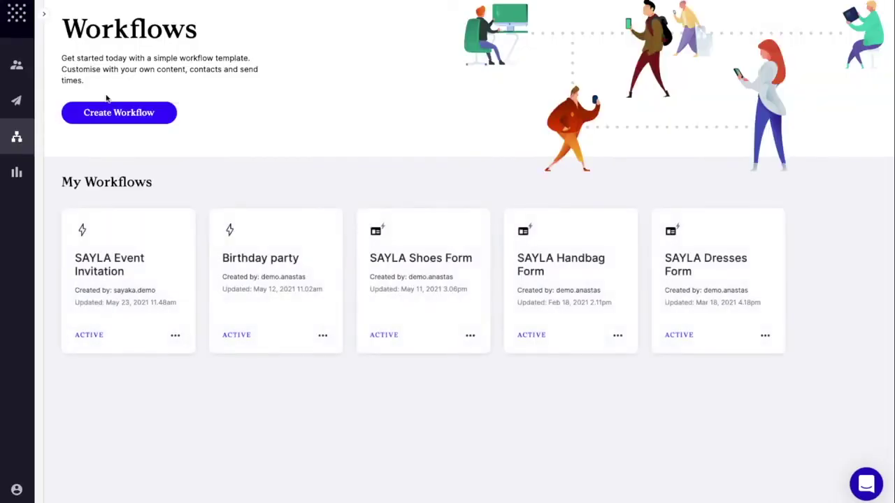
- Start a new workflow from the Staff Feedback Form template
{"action": "left_click", "coordinate": [117, 112]}
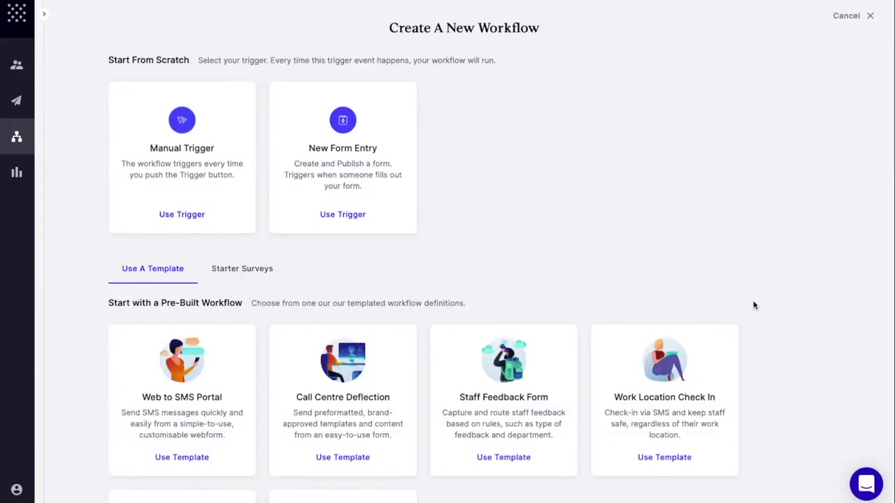
{"action": "scroll", "coordinate": [753, 303], "scroll_direction": "down", "scroll_amount": 3}
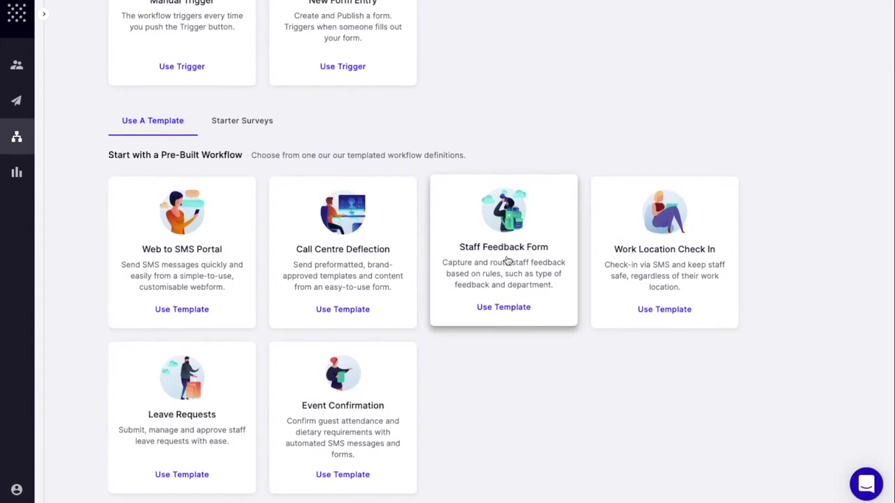
{"action": "left_click", "coordinate": [508, 260]}
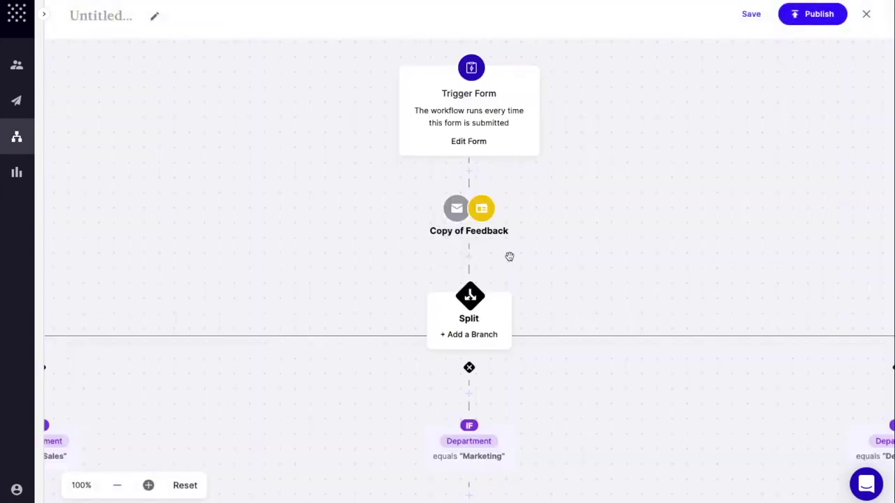
- Review the Department and nested Feedback Type branches, then exit discarding the workflow's changes
{"action": "left_click_drag", "start_coordinate": [632, 254], "coordinate": [643, 74]}
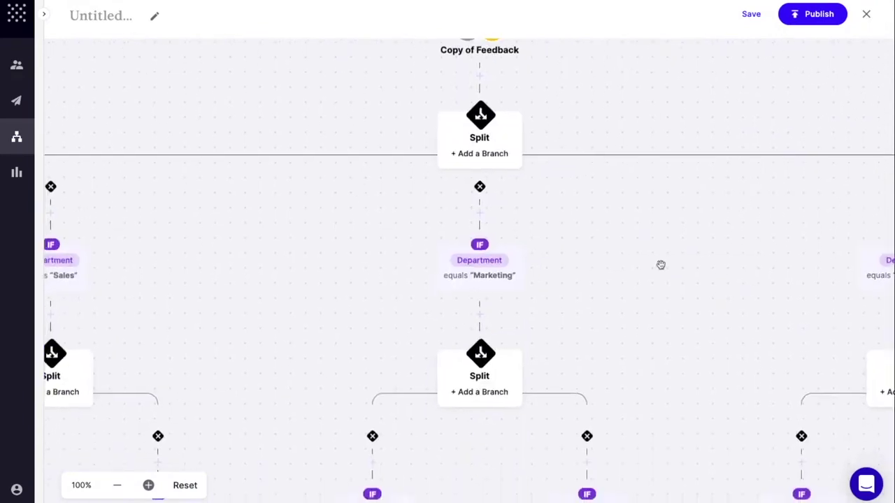
{"action": "left_click_drag", "start_coordinate": [662, 317], "coordinate": [645, 174]}
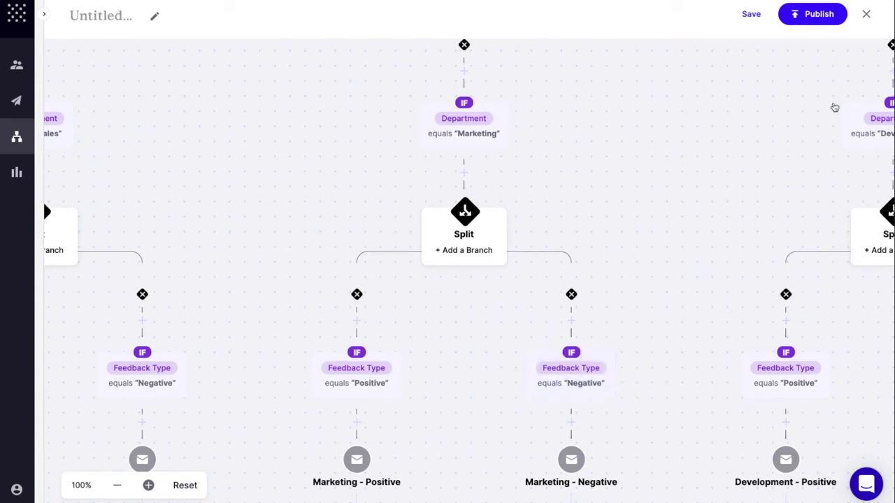
{"action": "left_click", "coordinate": [866, 15]}
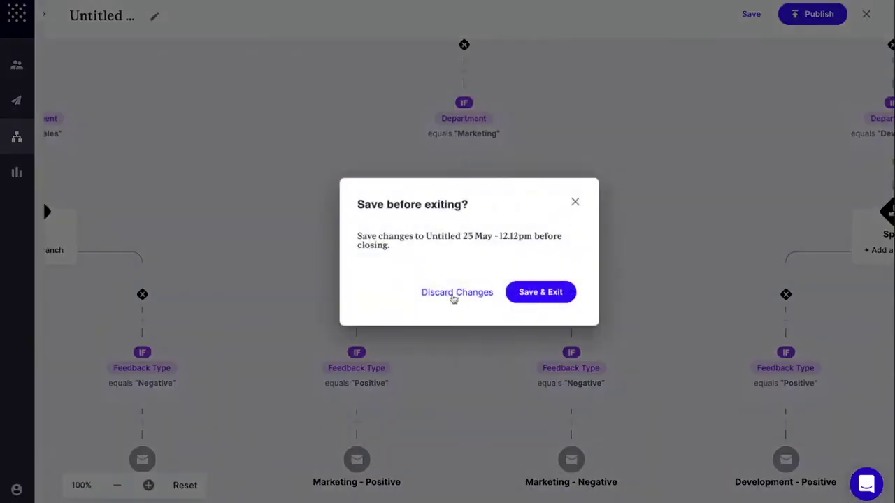
{"action": "left_click", "coordinate": [462, 294]}
- Start a new workflow from the PMF Survey starter survey
{"action": "left_click", "coordinate": [156, 113]}
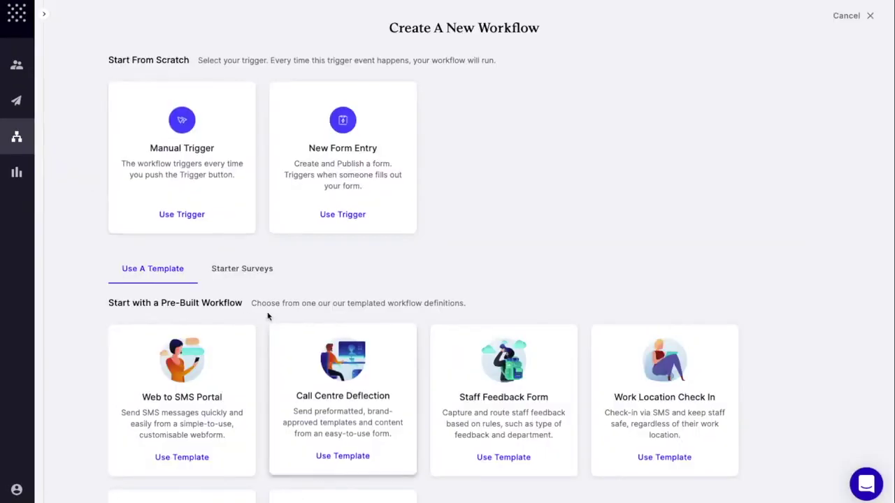
{"action": "left_click", "coordinate": [245, 272]}
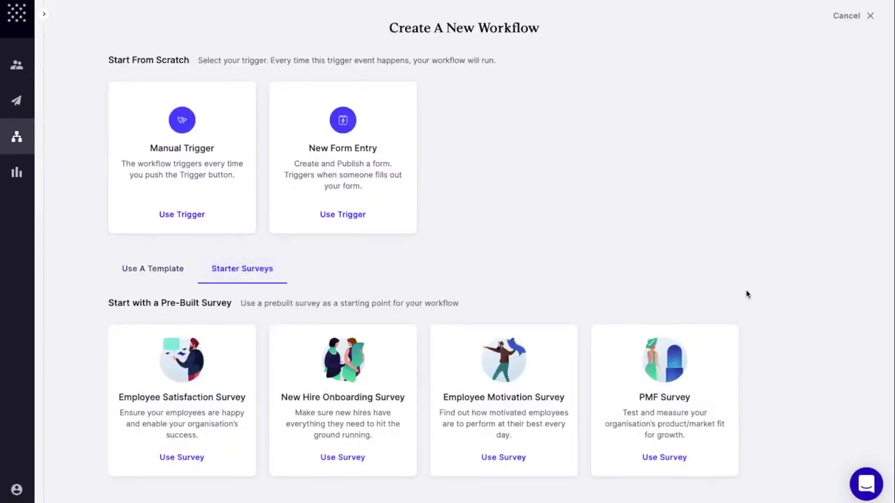
{"action": "left_click", "coordinate": [669, 399]}
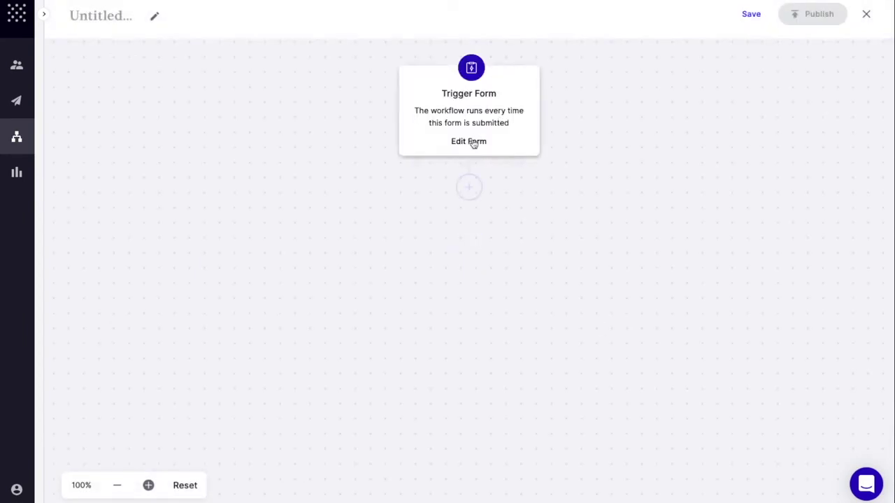
- Look over the PMF Survey trigger form's questions, then save and close it
{"action": "left_click", "coordinate": [475, 143]}
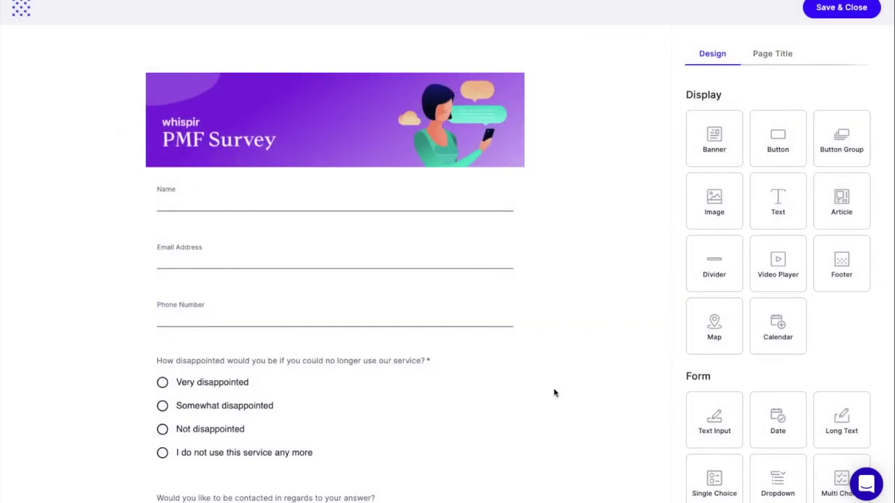
{"action": "scroll", "coordinate": [555, 308], "scroll_direction": "down", "scroll_amount": 3}
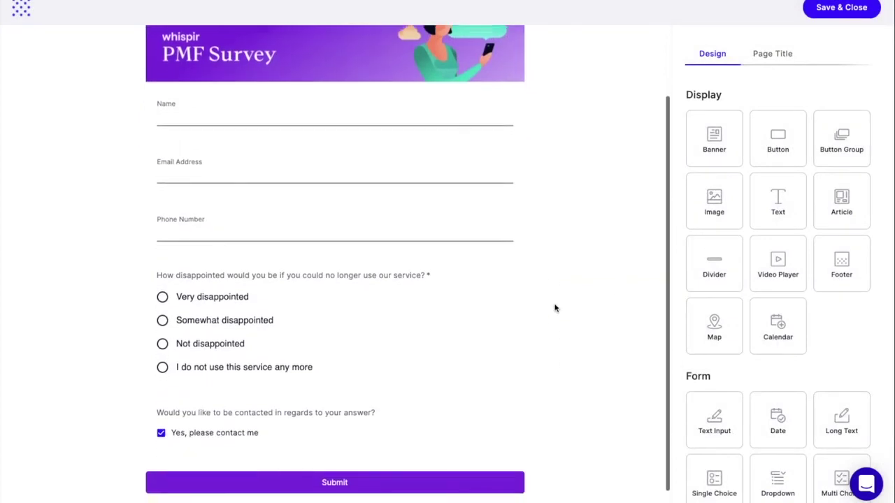
{"action": "scroll", "coordinate": [555, 309], "scroll_direction": "up", "scroll_amount": 1}
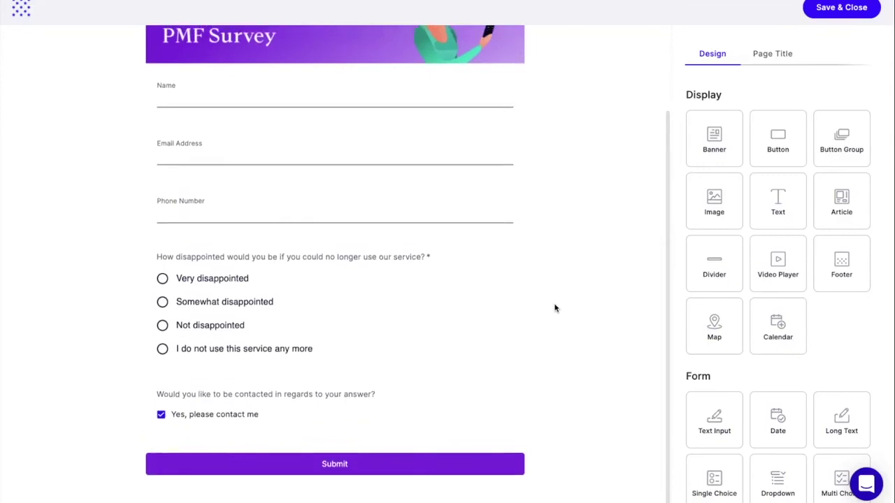
{"action": "scroll", "coordinate": [556, 308], "scroll_direction": "up", "scroll_amount": 1}
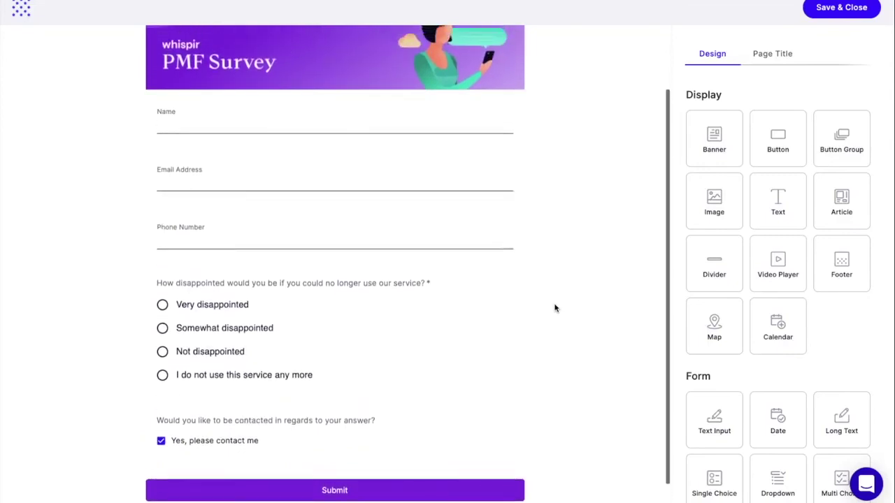
{"action": "left_click", "coordinate": [831, 12]}
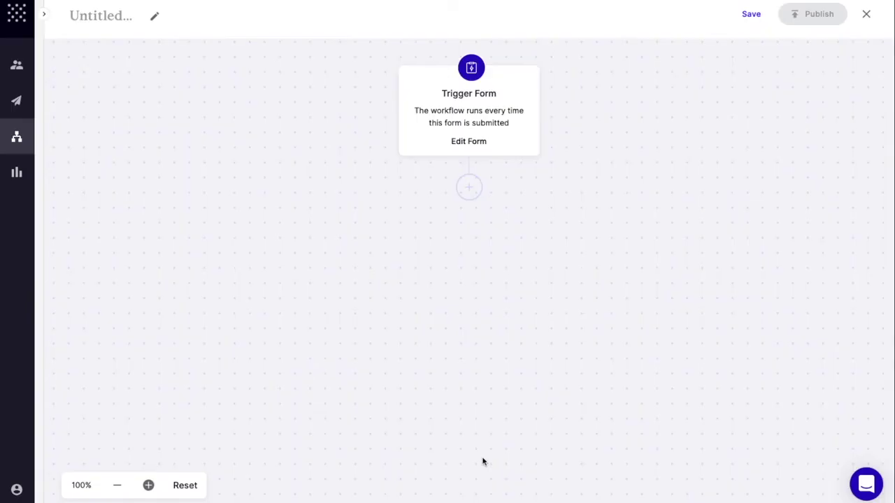
- Open Activity insights and inspect the April 2021 SMS and WhatsApp timeline at the 20 Apr peak
{"action": "left_click", "coordinate": [21, 177]}
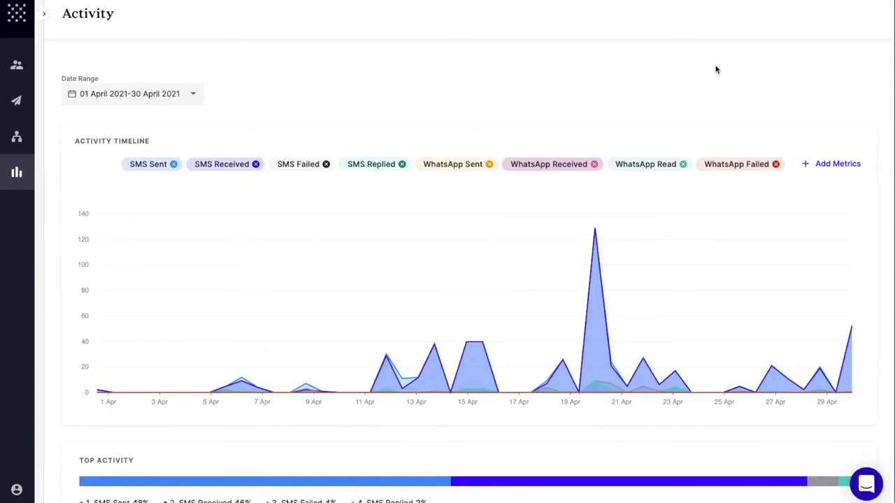
{"action": "scroll", "coordinate": [716, 69], "scroll_direction": "down", "scroll_amount": 2}
{"action": "scroll", "coordinate": [716, 69], "scroll_direction": "up", "scroll_amount": 2}
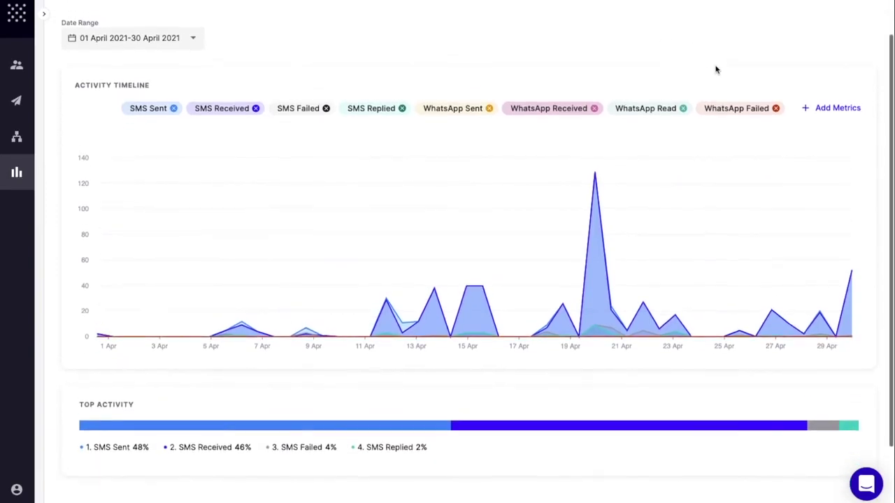
{"action": "scroll", "coordinate": [716, 69], "scroll_direction": "down", "scroll_amount": 2}
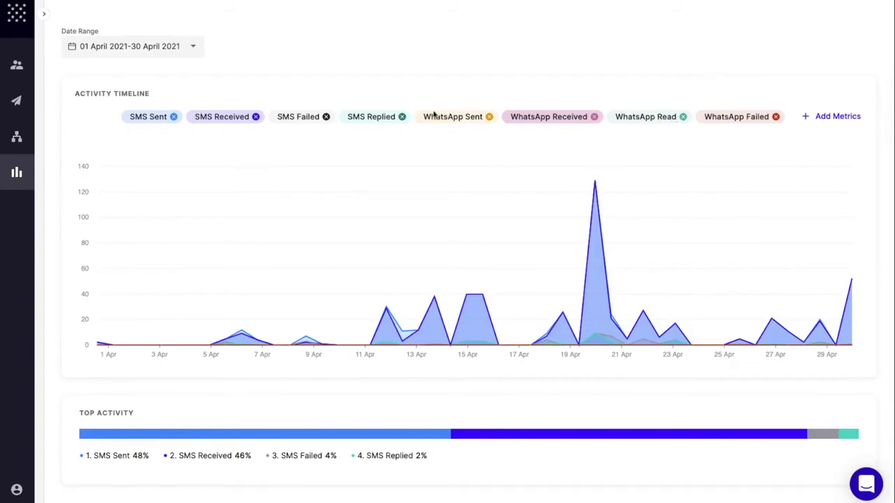
{"action": "mouse_move", "coordinate": [596, 203]}
{"action": "mouse_move", "coordinate": [45, 14]}
- Add eight messages to Engagement stats: No Subject messages, 2021 May Newsletter, both SAYLA invitations
{"action": "left_click", "coordinate": [102, 99]}
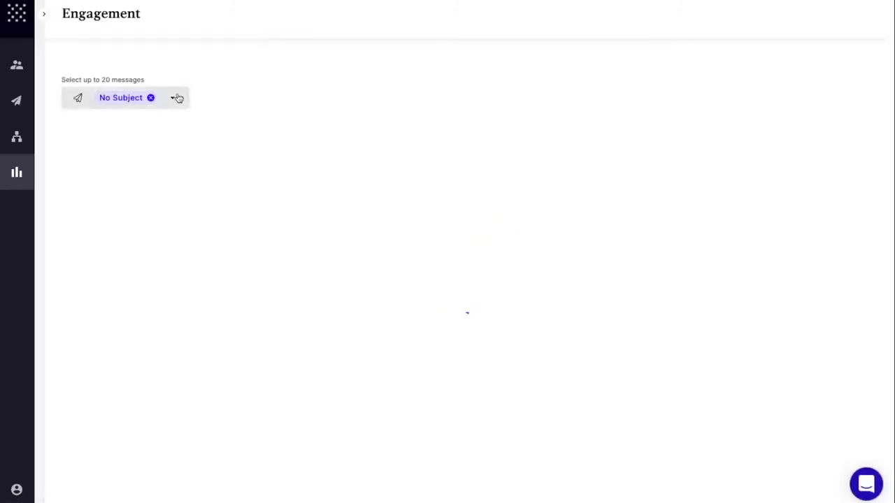
{"action": "left_click", "coordinate": [178, 98]}
{"action": "left_click", "coordinate": [114, 189]}
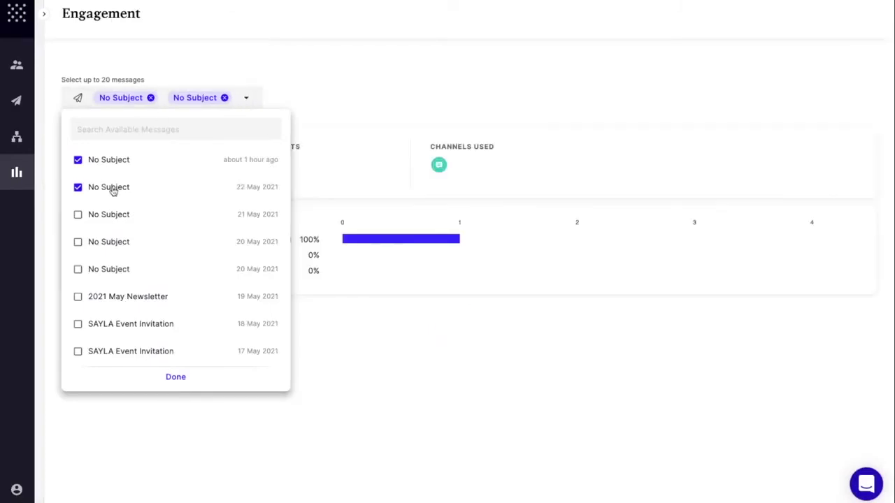
{"action": "left_click", "coordinate": [109, 216]}
{"action": "left_click", "coordinate": [108, 242]}
{"action": "left_click", "coordinate": [109, 269]}
{"action": "left_click", "coordinate": [119, 296]}
{"action": "left_click", "coordinate": [123, 324]}
{"action": "left_click", "coordinate": [133, 351]}
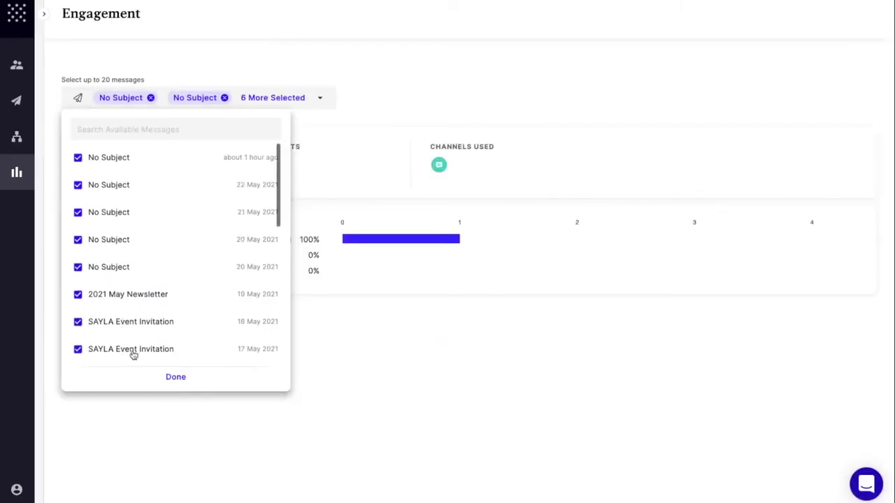
{"action": "left_click", "coordinate": [178, 379]}
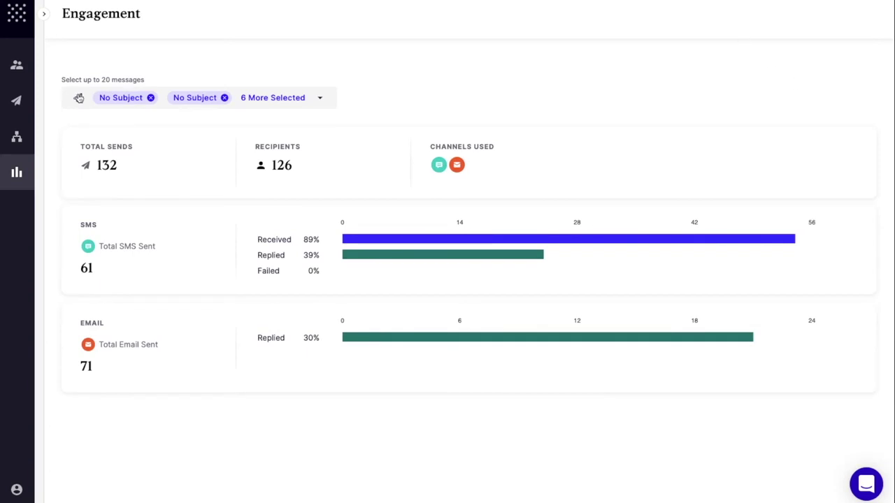
{"action": "left_click", "coordinate": [42, 14]}
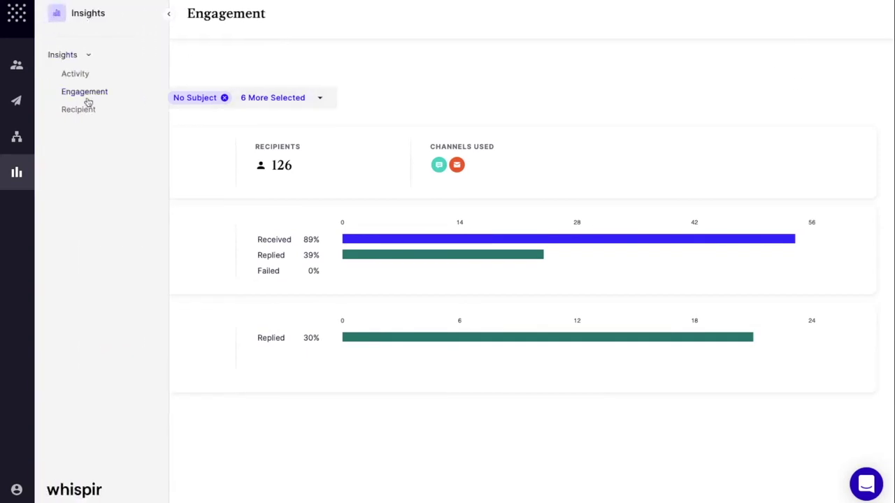
- Review Recipient Insights for the 2021 May Newsletter: 246 recipients, average engagement score 48
{"action": "left_click", "coordinate": [82, 111]}
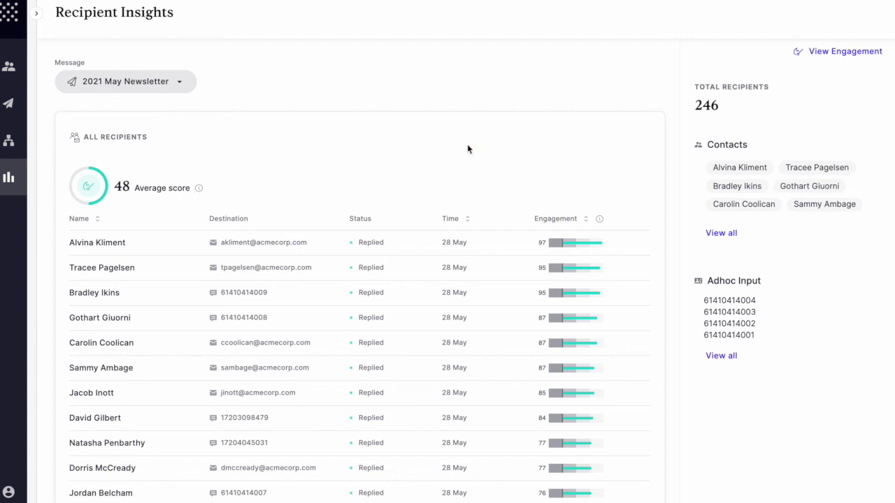
{"action": "left_click", "coordinate": [8, 492]}
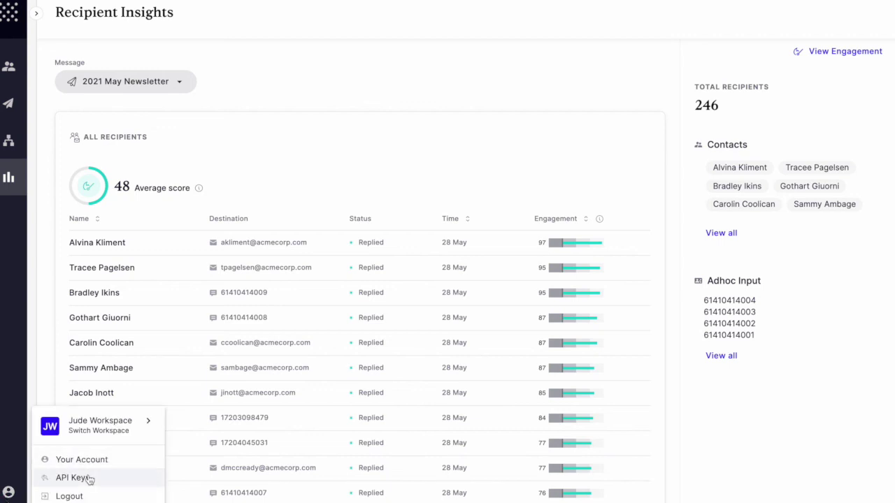
- Open the API Keys list and browse the platform API documentation
{"action": "left_click", "coordinate": [90, 480]}
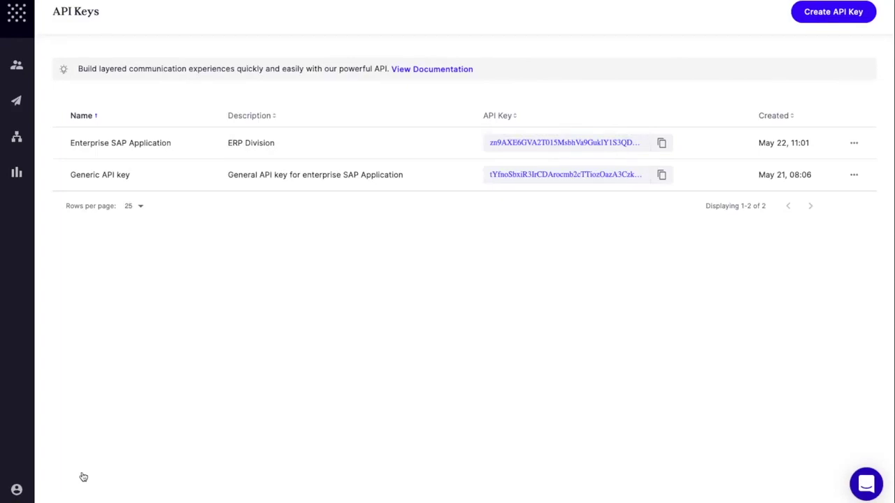
{"action": "left_click", "coordinate": [437, 70]}
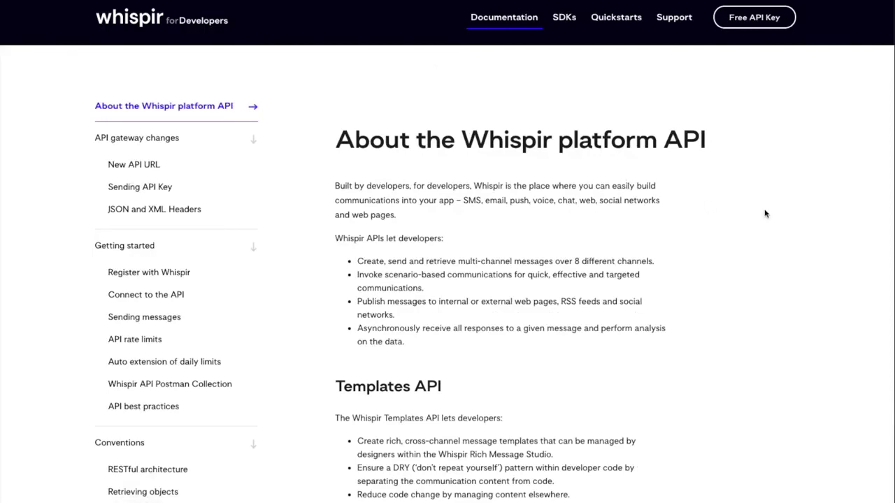
{"action": "scroll", "coordinate": [765, 213], "scroll_direction": "down", "scroll_amount": 5}
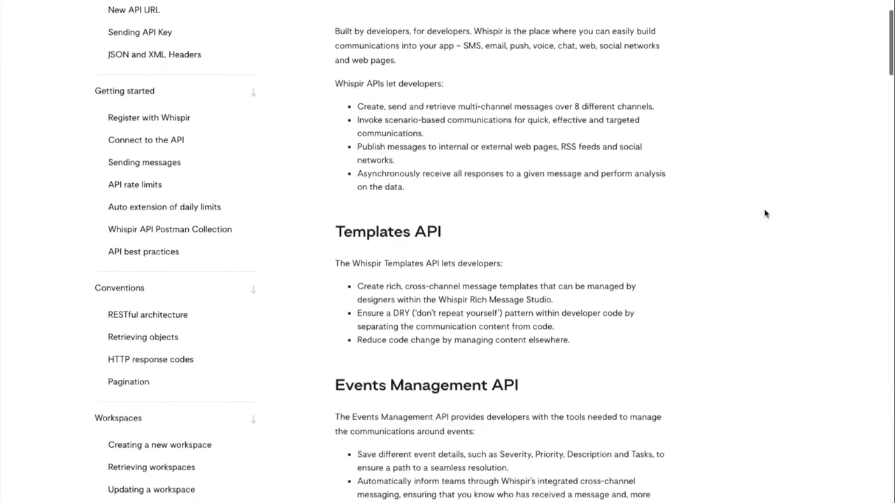
{"action": "scroll", "coordinate": [765, 213], "scroll_direction": "up", "scroll_amount": 5}
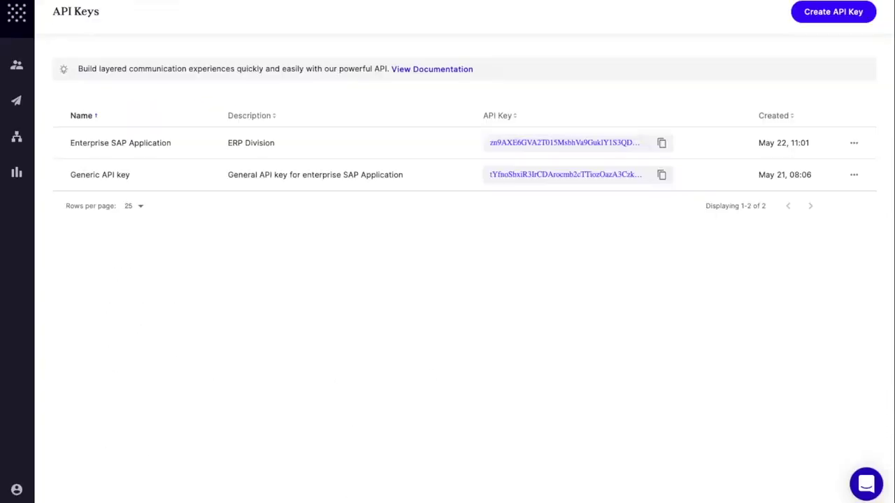
- Generate an API key named 'User API system' with description 'Application Team', then return to the Dashboard
{"action": "left_click", "coordinate": [822, 12]}
{"action": "left_click", "coordinate": [409, 230]}
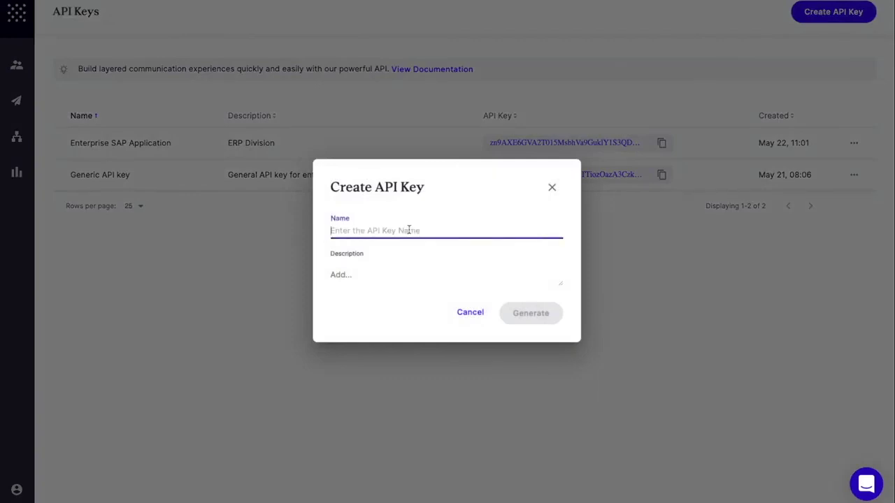
{"action": "type", "text": "User API system"}
{"action": "key", "text": "Tab"}
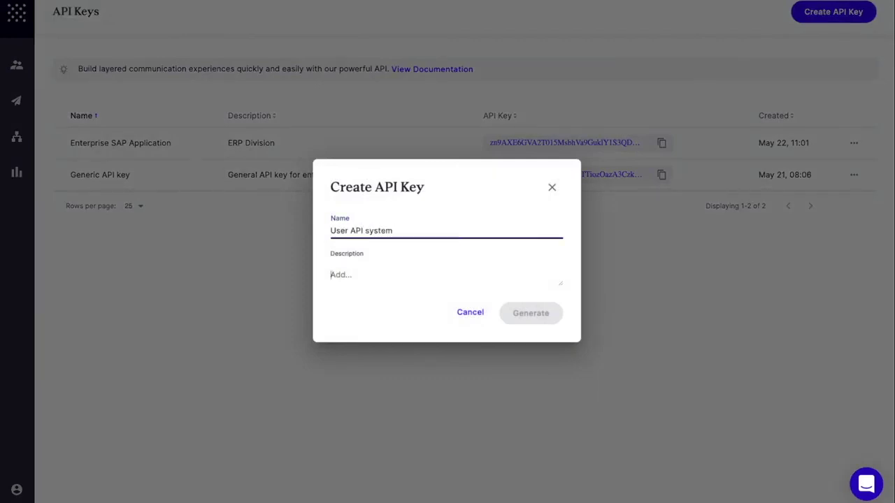
{"action": "type", "text": "Application Team"}
{"action": "left_click", "coordinate": [528, 316]}
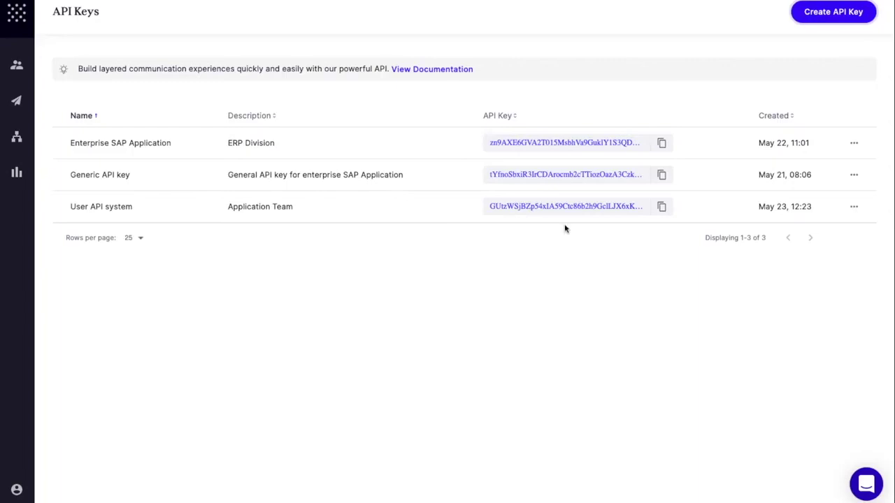
{"action": "left_click", "coordinate": [21, 14]}
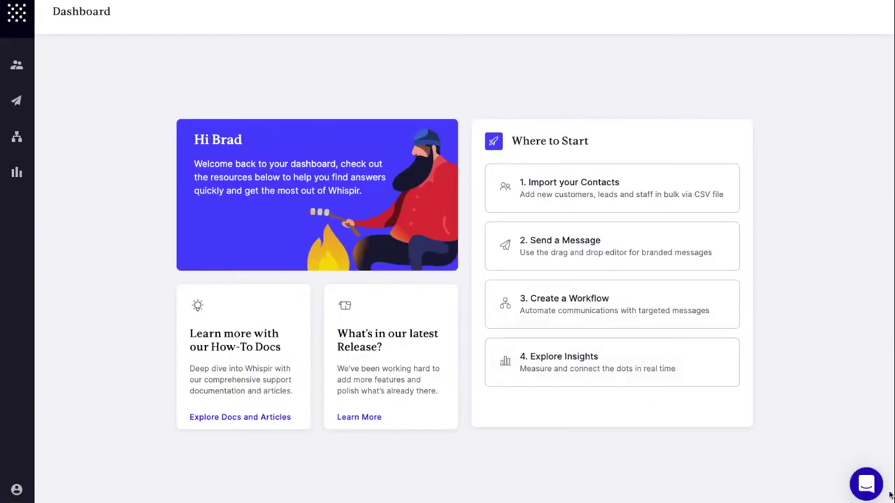
{"action": "left_click", "coordinate": [866, 487]}
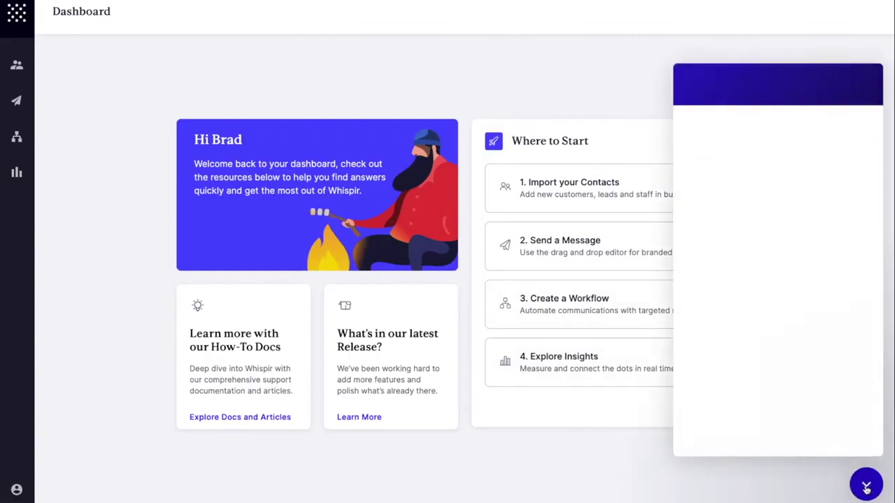